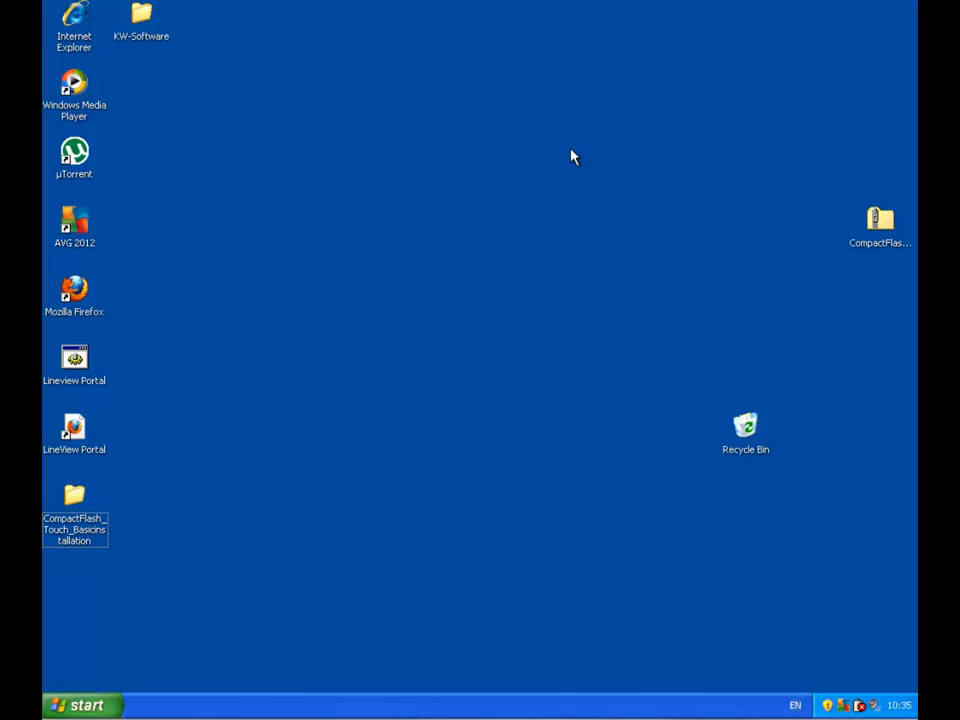
- Open the Install_and_shortcut database from the Electrical folder on network drive S
click(92, 703)
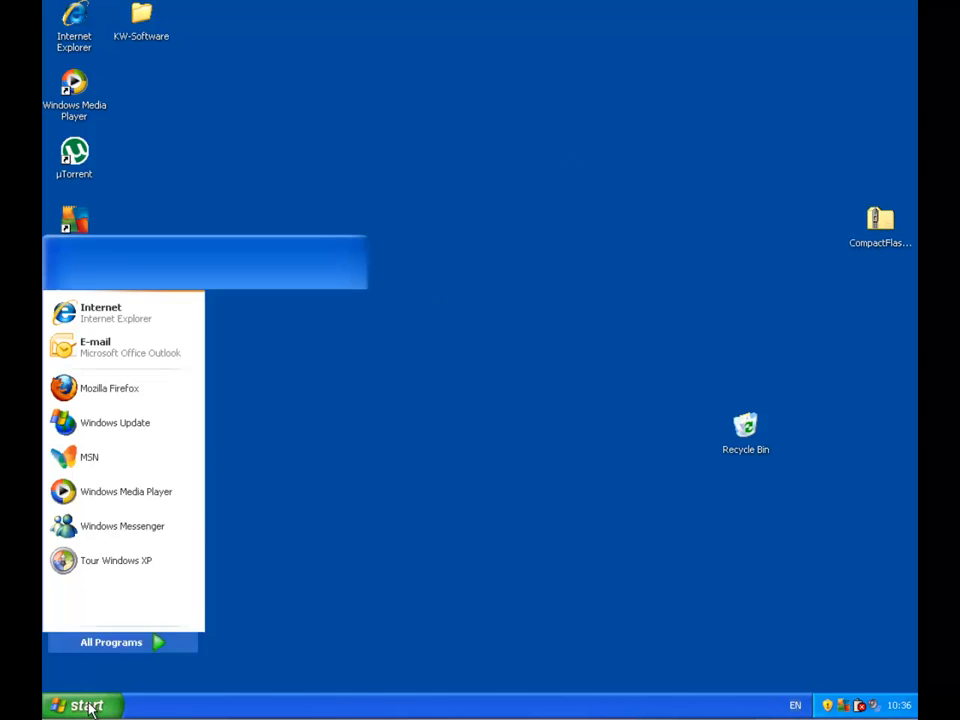
click(260, 423)
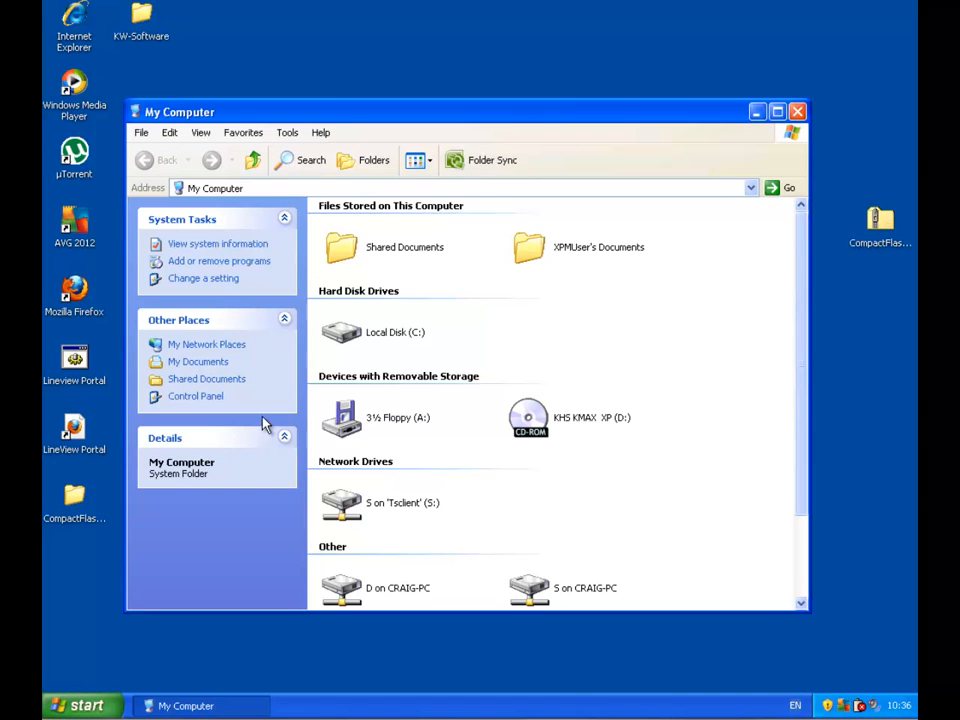
double_click(354, 514)
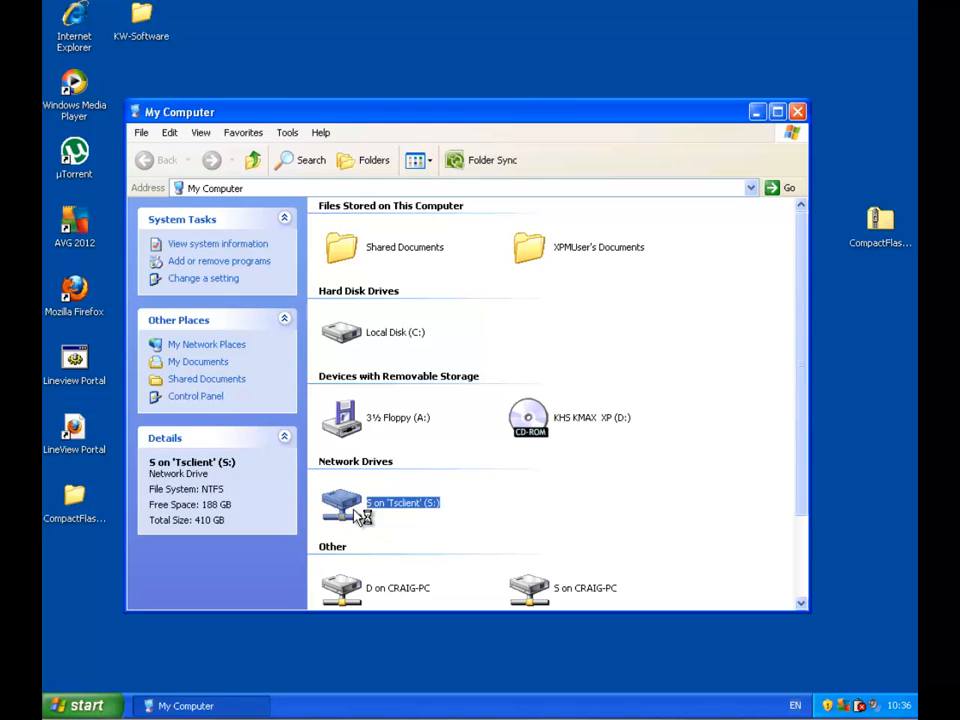
click(524, 330)
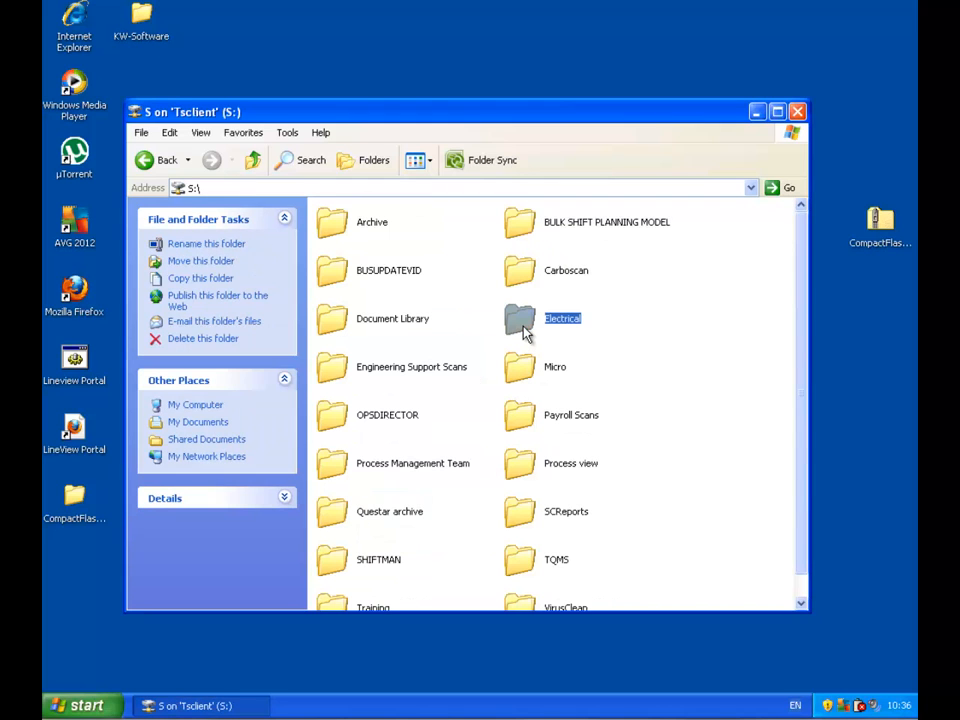
double_click(524, 330)
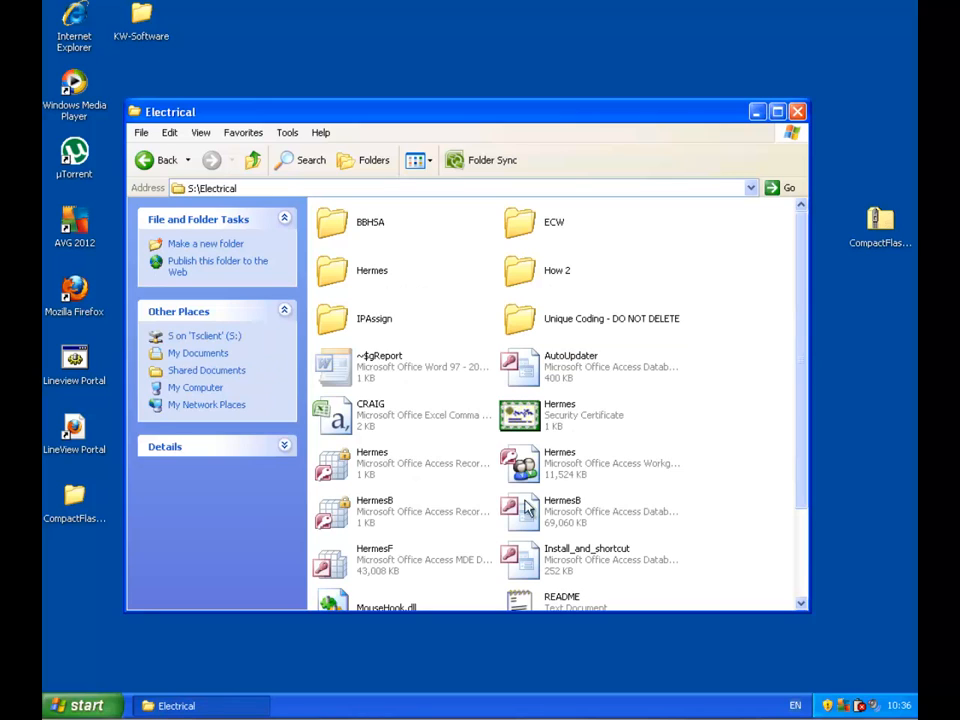
click(543, 567)
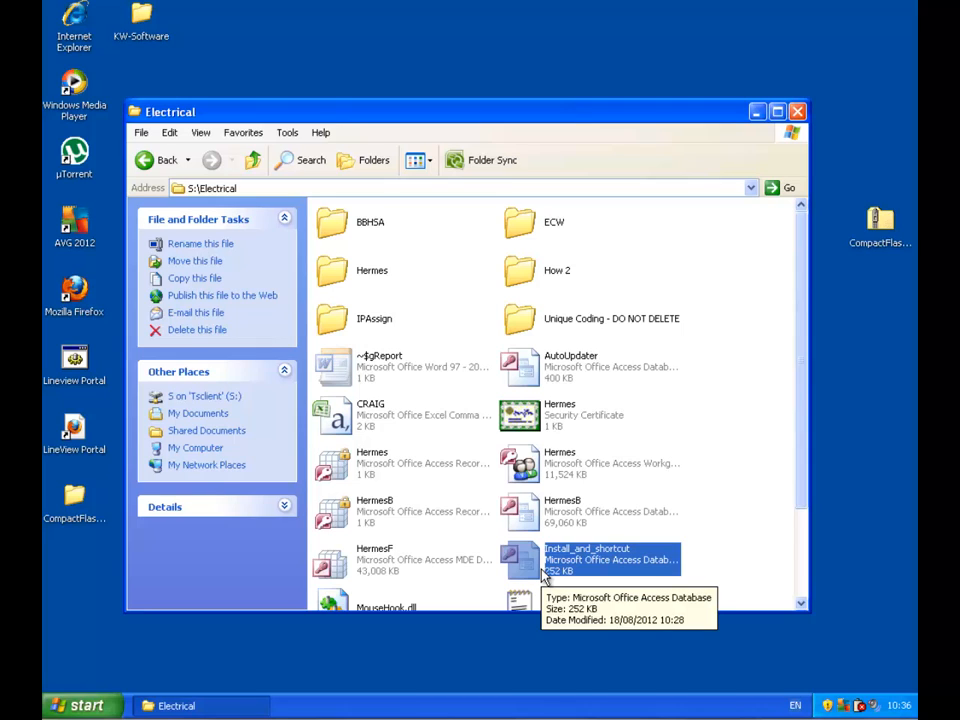
double_click(543, 573)
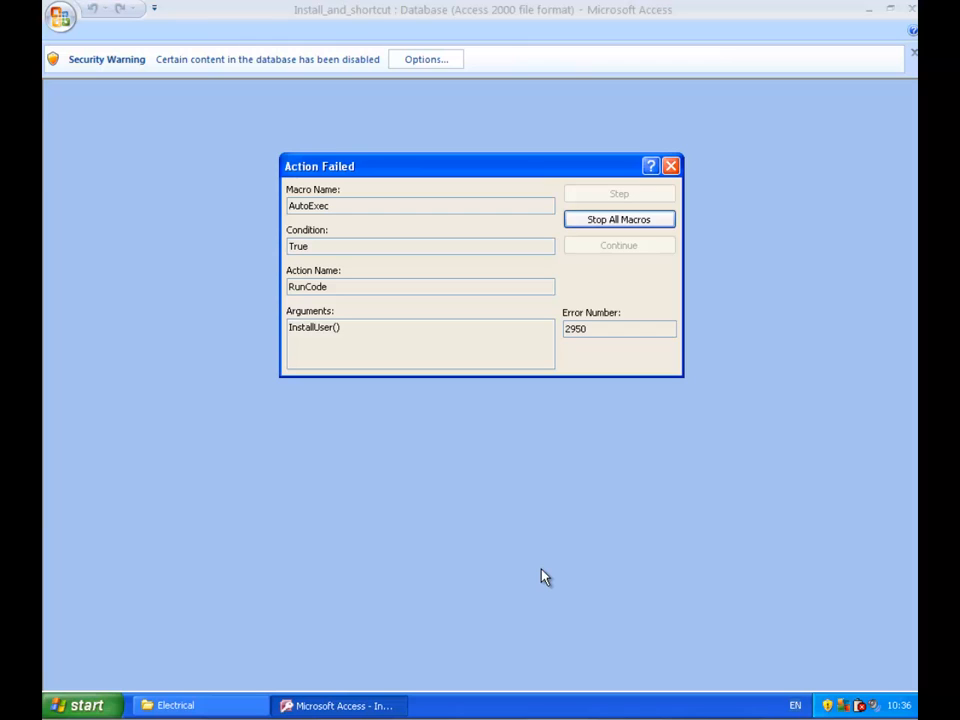
- Stop the blocked startup macro, enable the disabled content for the Install_and_shortcut database and close the completed Hermes installer
click(589, 226)
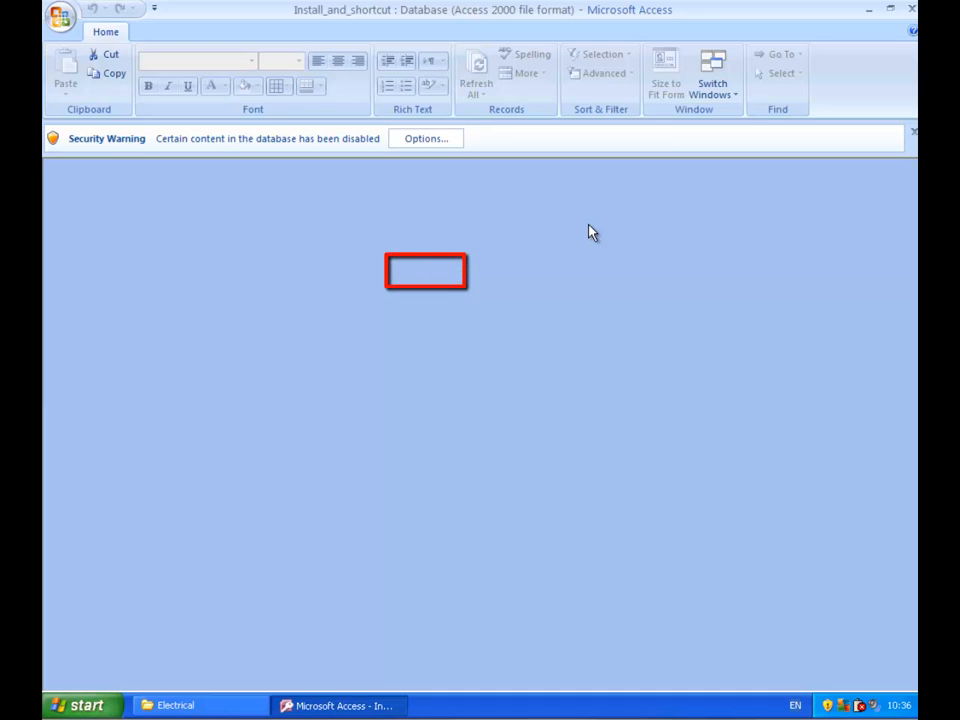
click(424, 146)
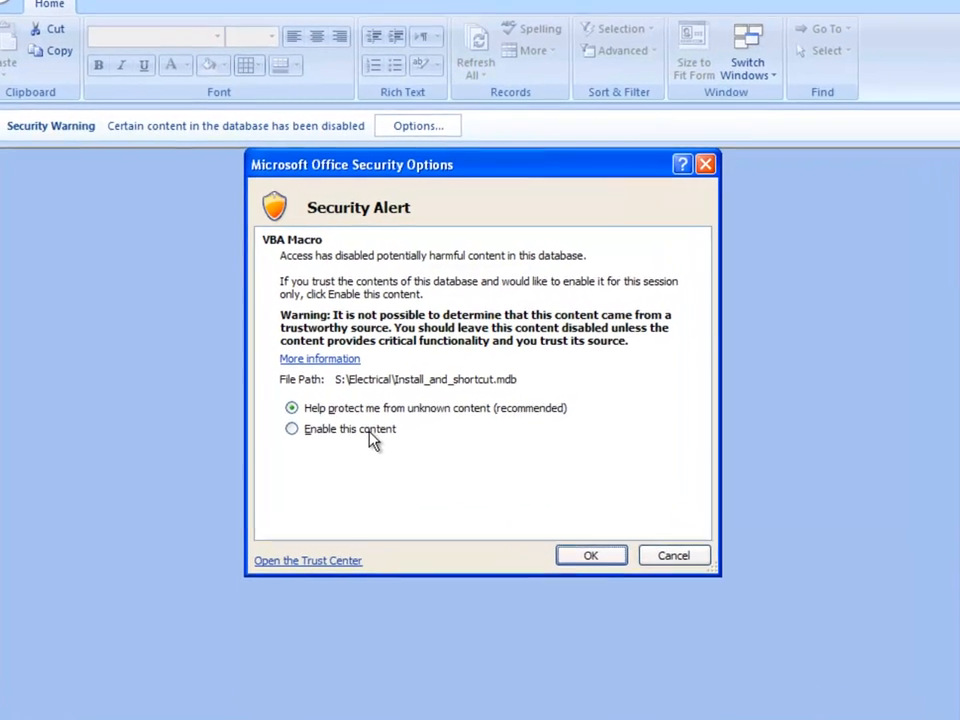
click(386, 412)
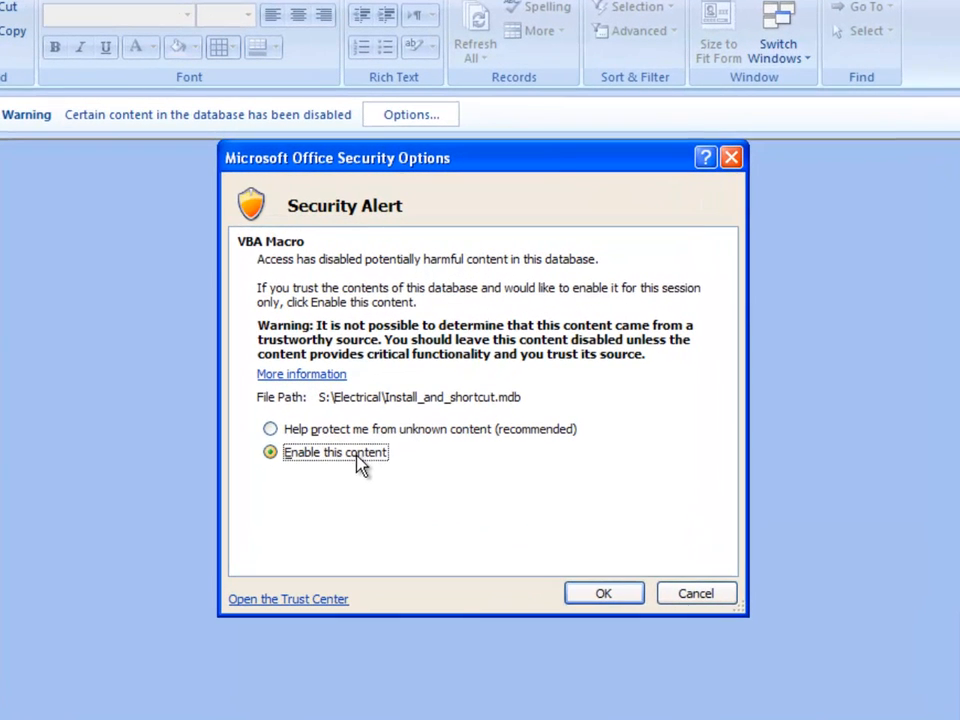
click(597, 598)
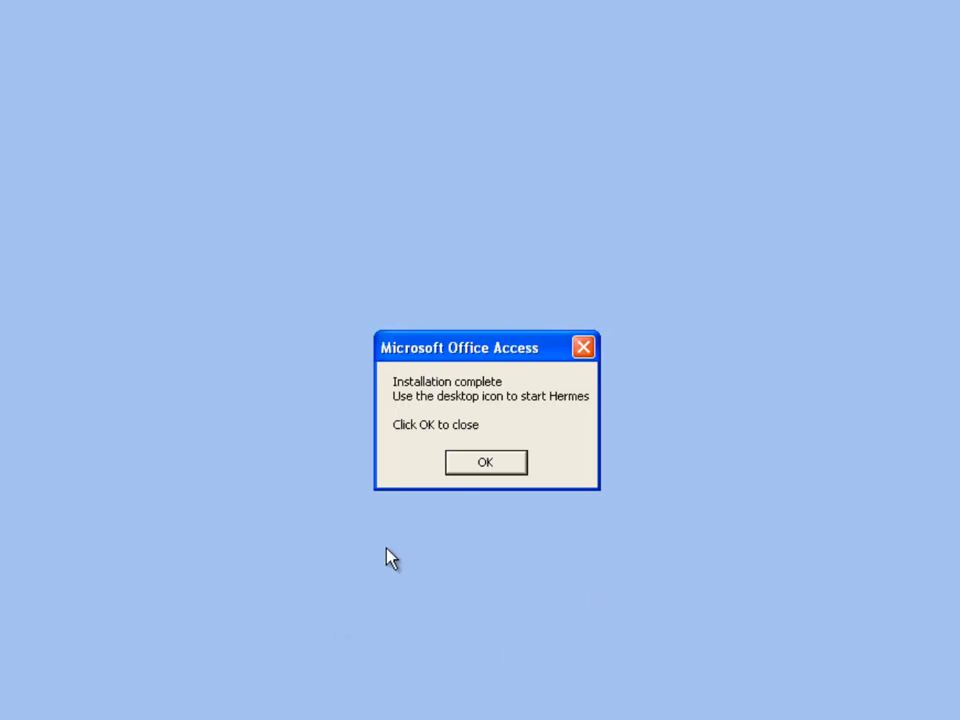
click(485, 462)
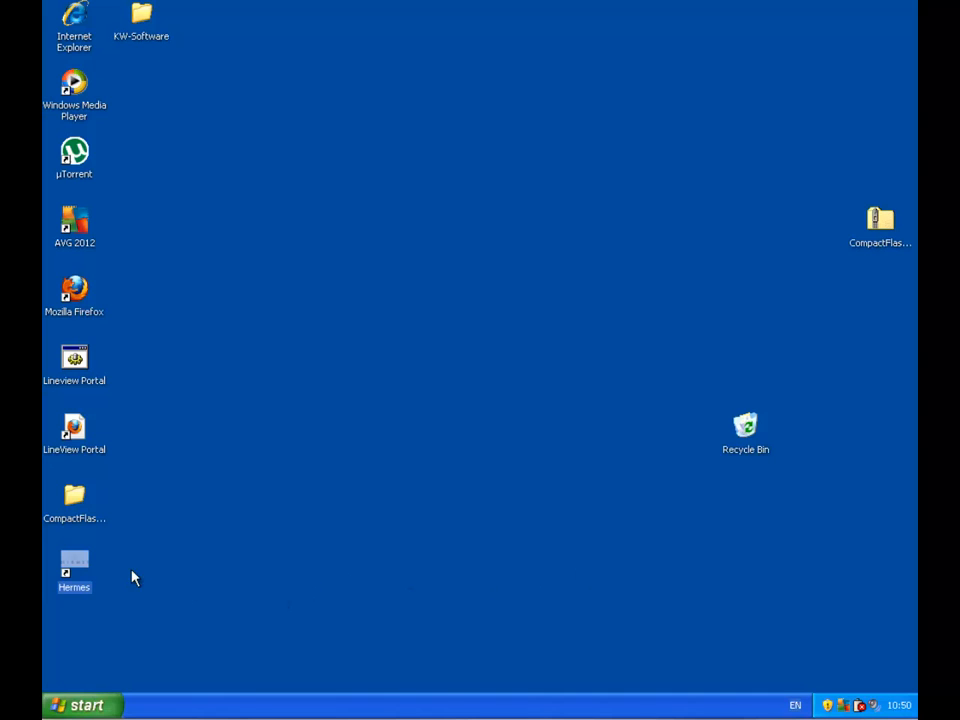
- Launch Hermes from the desktop shortcut, stop the blocked macro and enable the AutoUpdater database's content
double_click(77, 580)
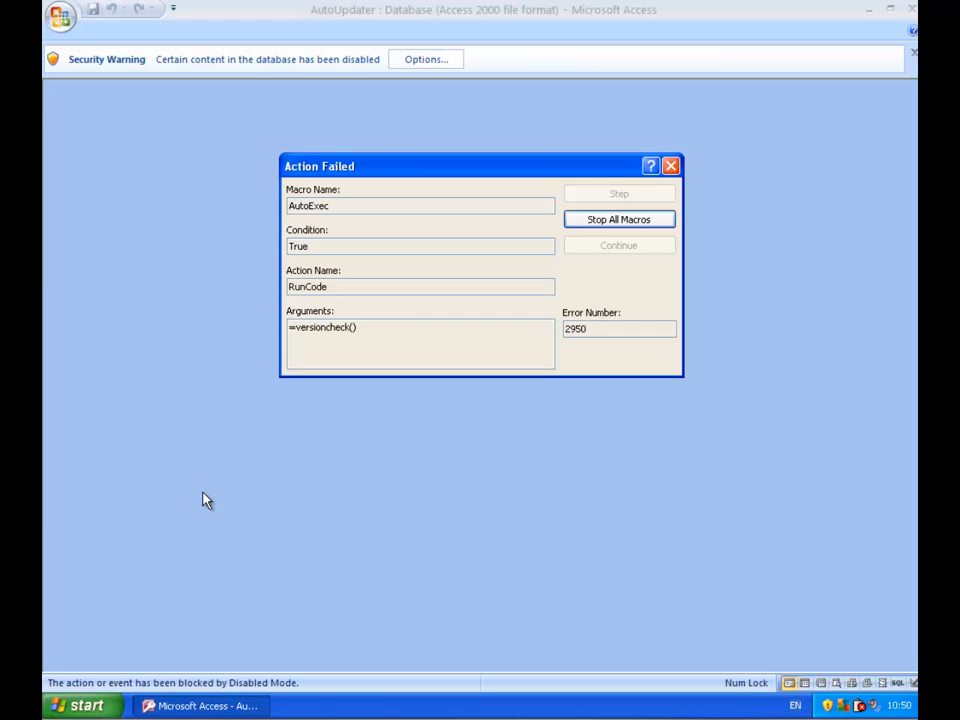
click(600, 222)
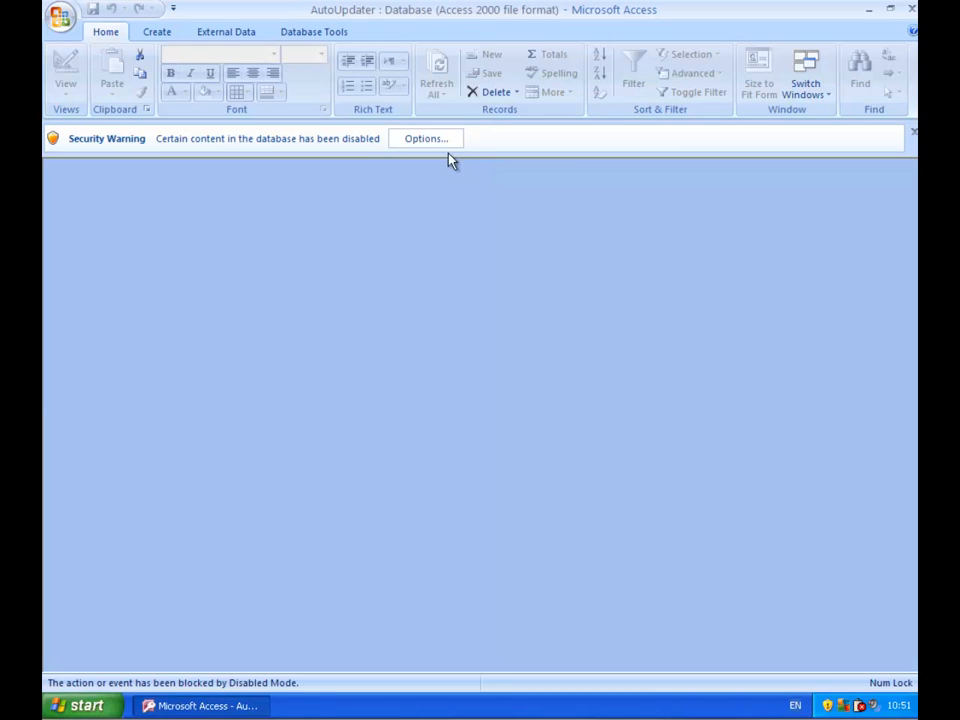
click(418, 142)
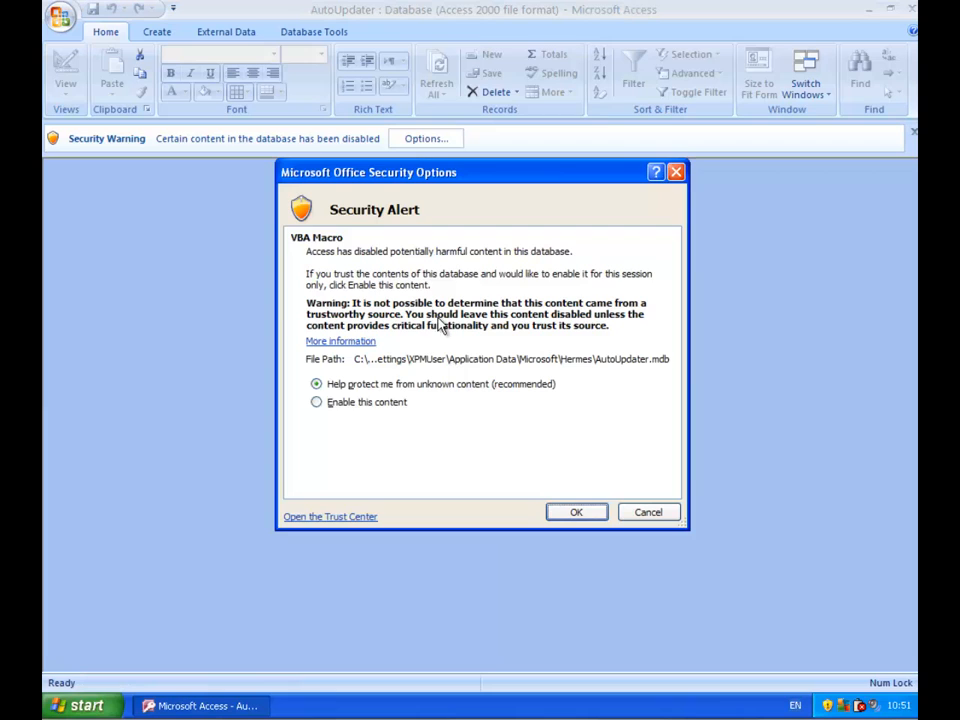
click(372, 403)
click(575, 513)
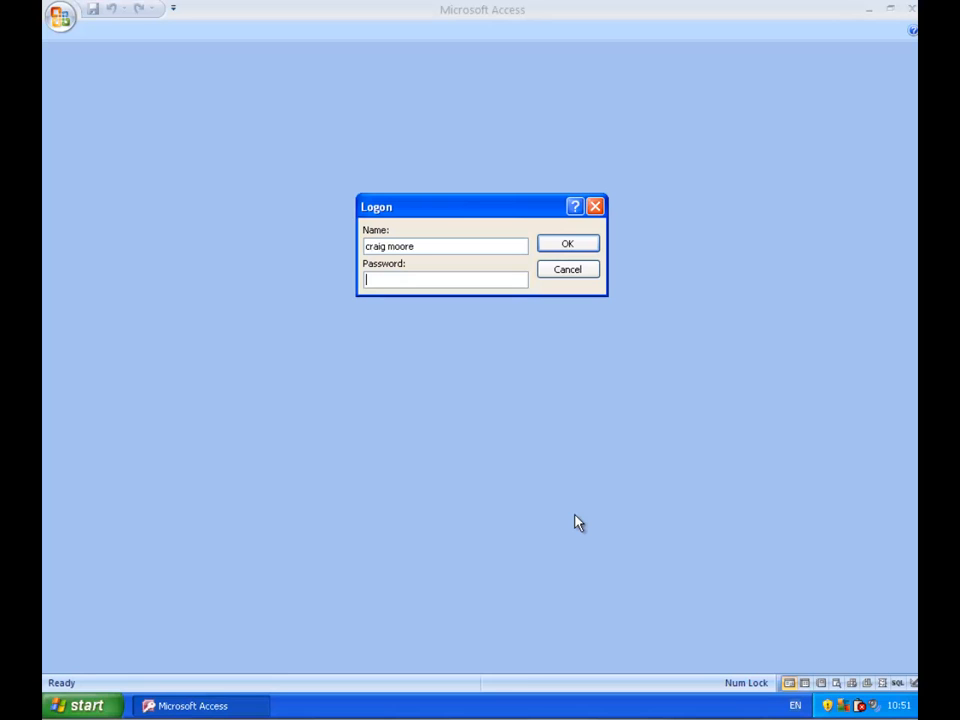
- Log on to Hermes with the account password and allow the HermesF.mde file to open
drag(431, 244, 337, 253)
click(434, 281)
text(*******)
key(Return)
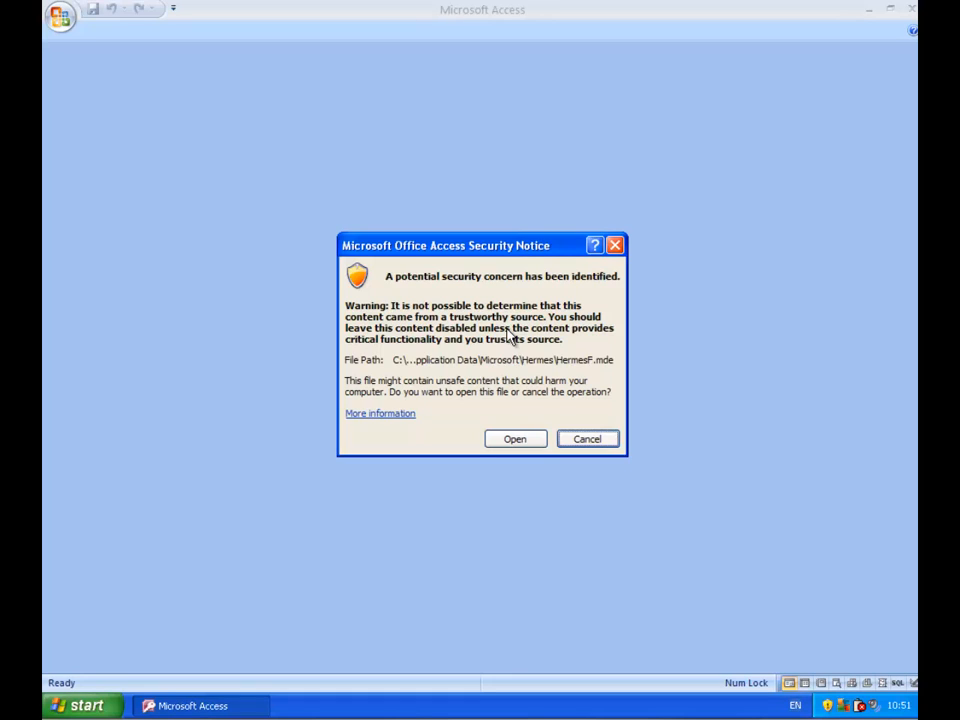
click(497, 443)
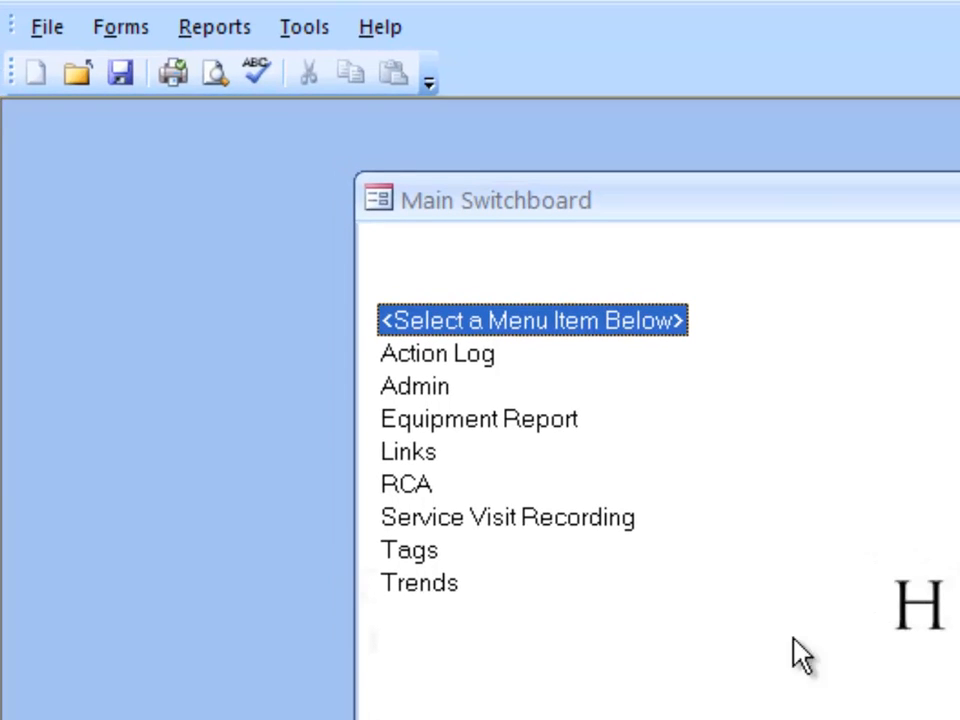
- View the tool commands, including Change Password, and the file commands in Hermes, and quit the program
click(305, 28)
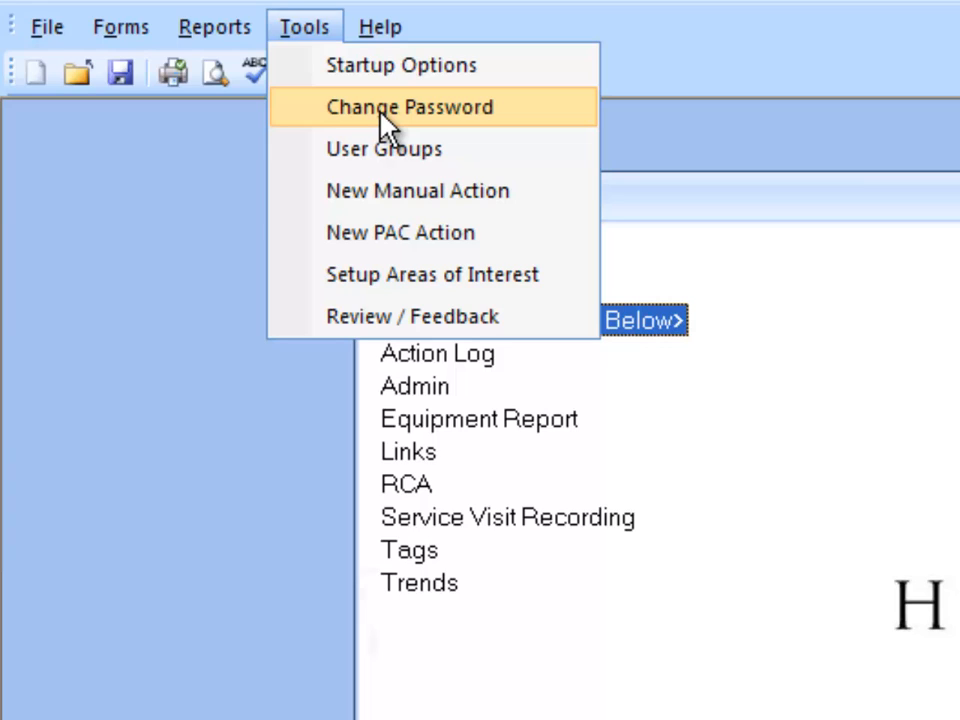
click(45, 28)
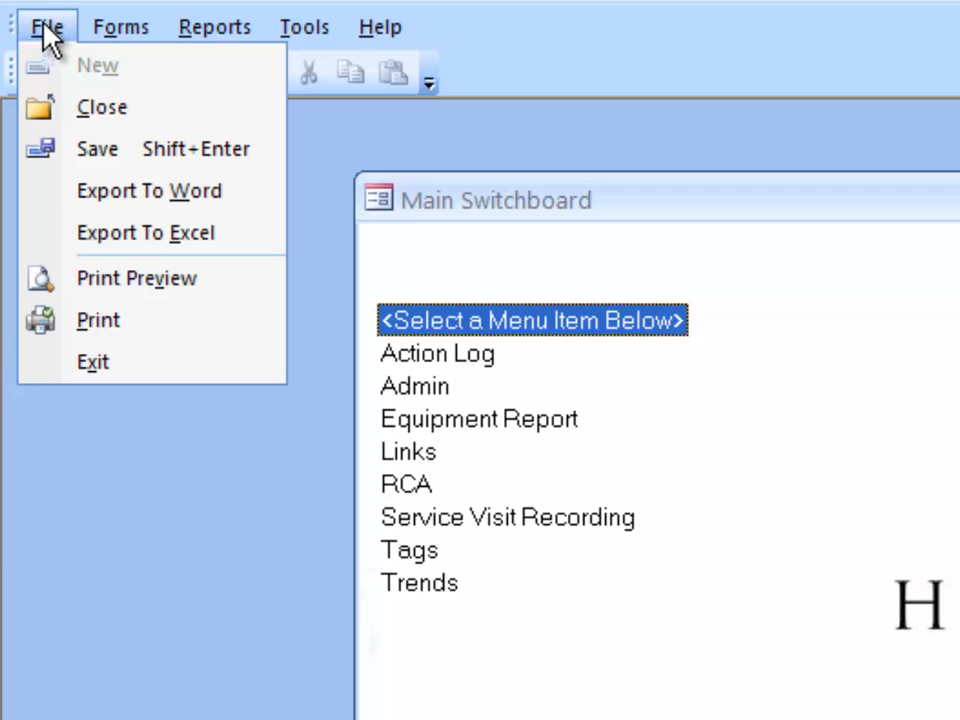
click(907, 376)
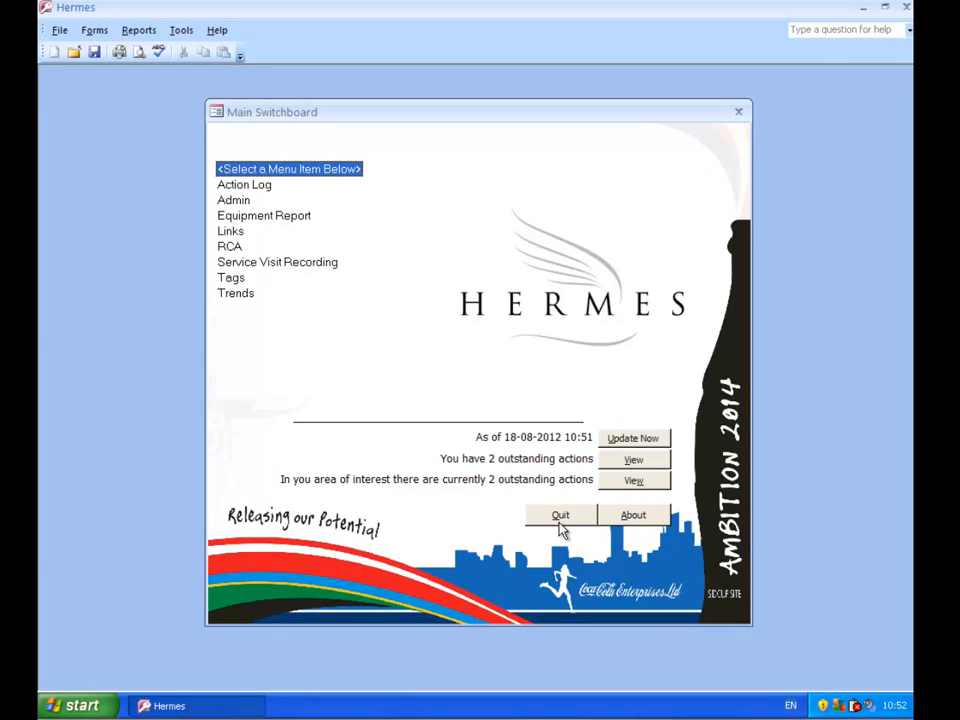
click(560, 516)
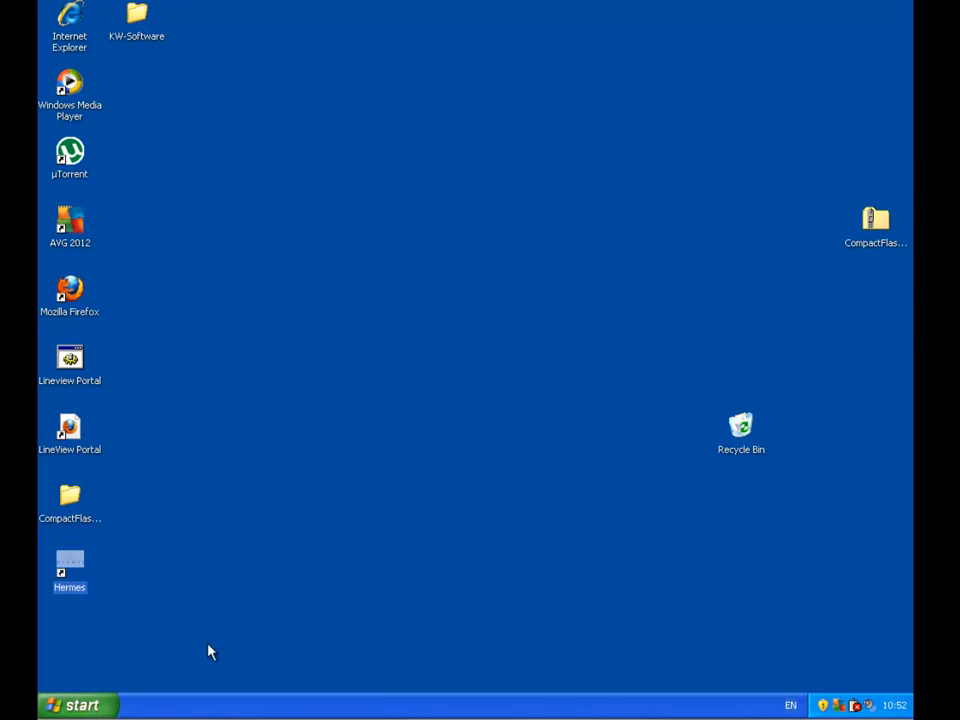
- Start Microsoft Office Access 2007 without opening a database
click(80, 706)
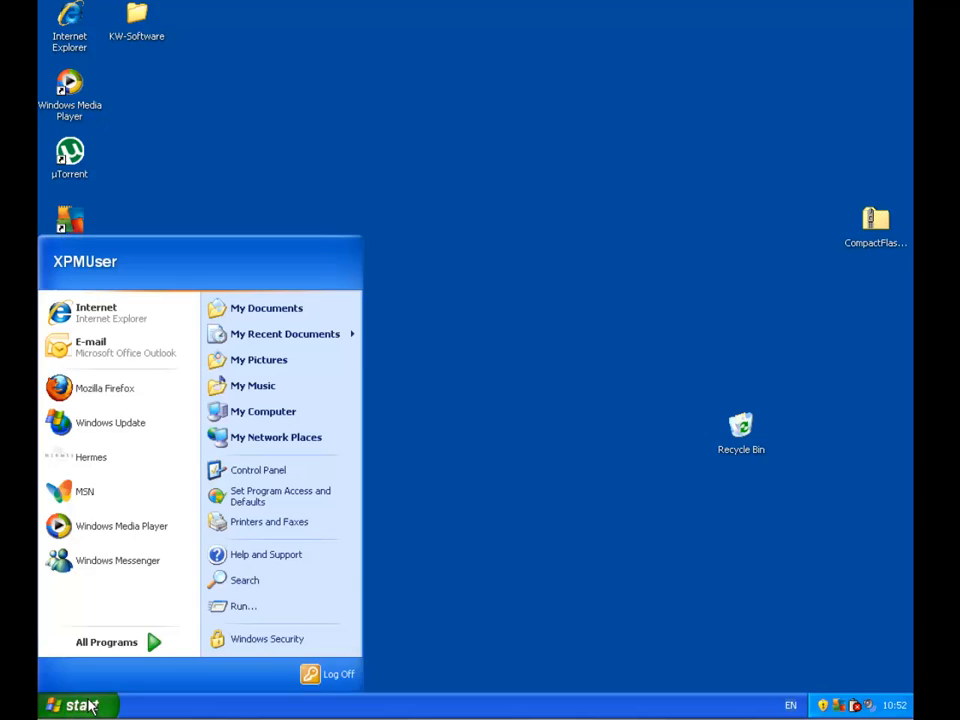
click(115, 654)
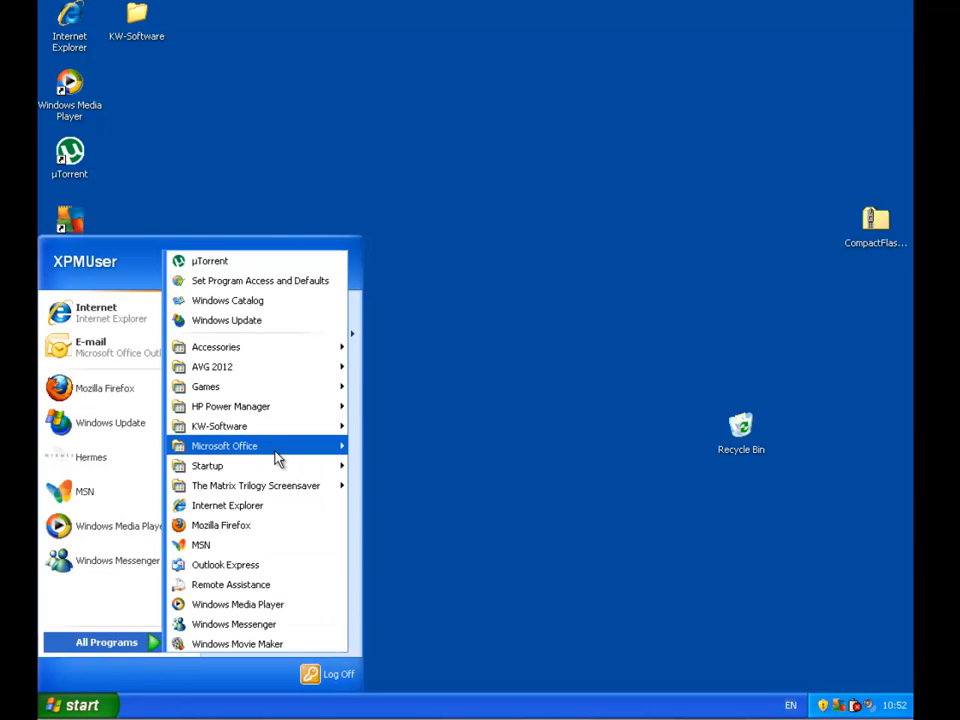
mouse_move(276, 458)
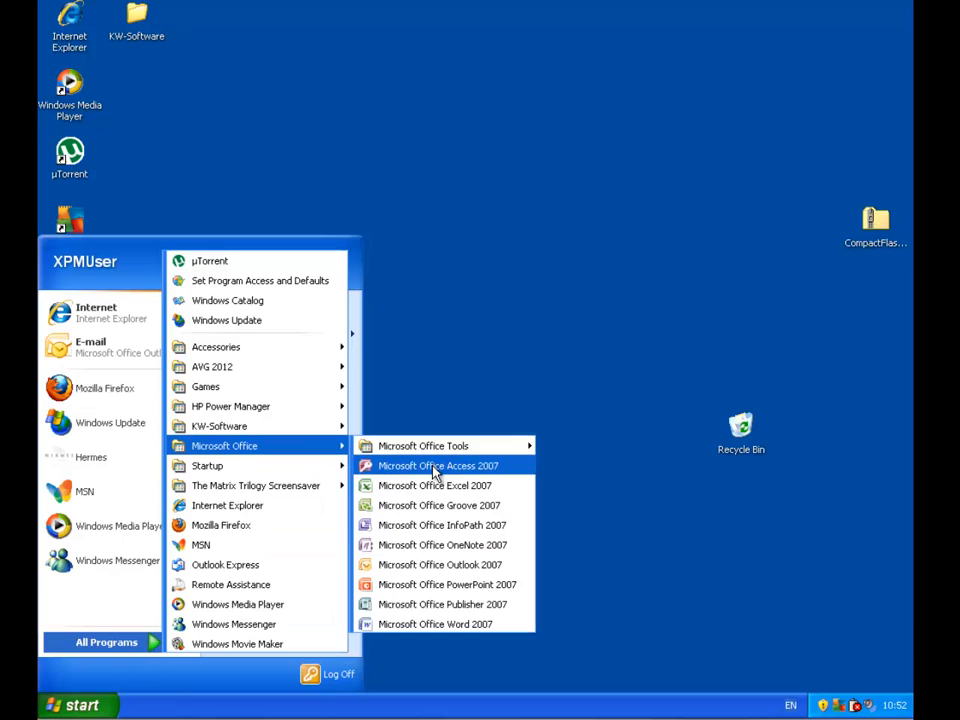
click(436, 466)
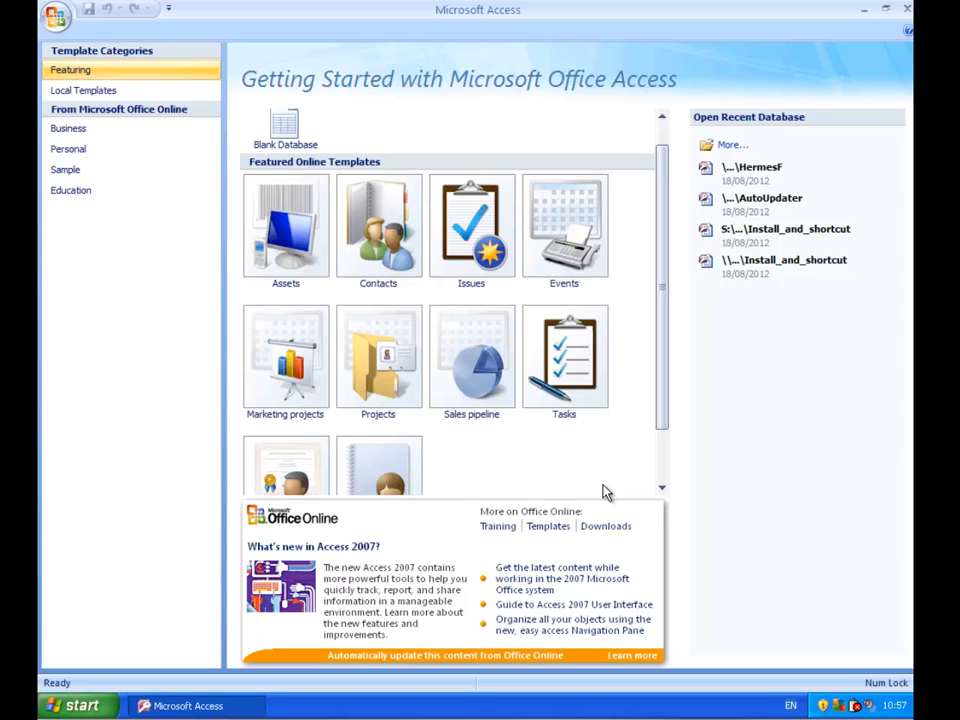
- Check in My Computer's folder view options that hidden files and folders are shown, accept the settings and close the window
click(80, 706)
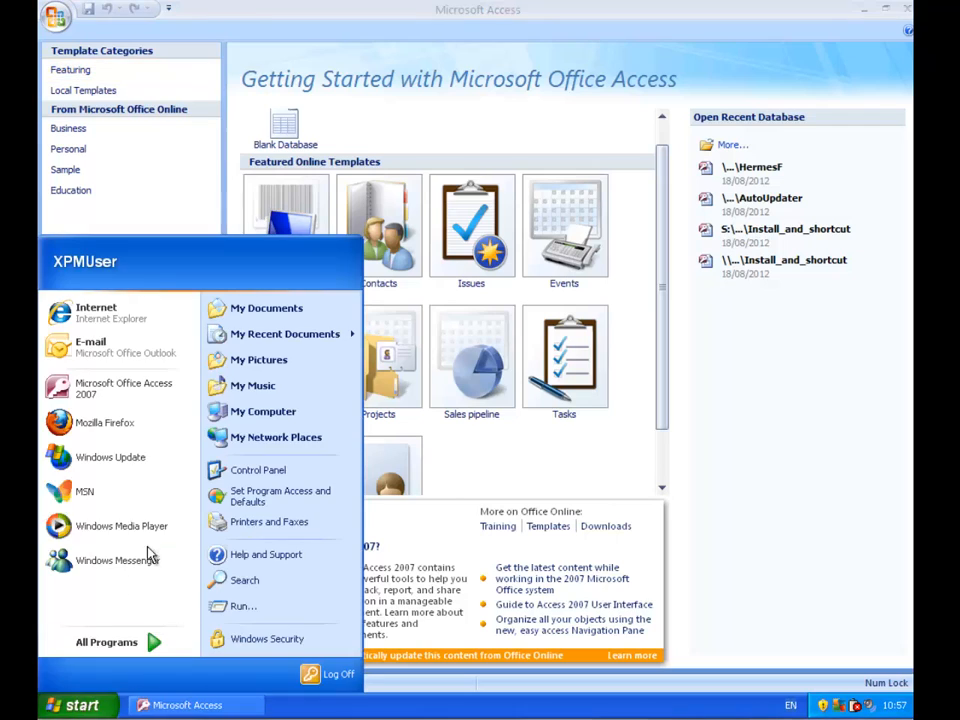
click(262, 411)
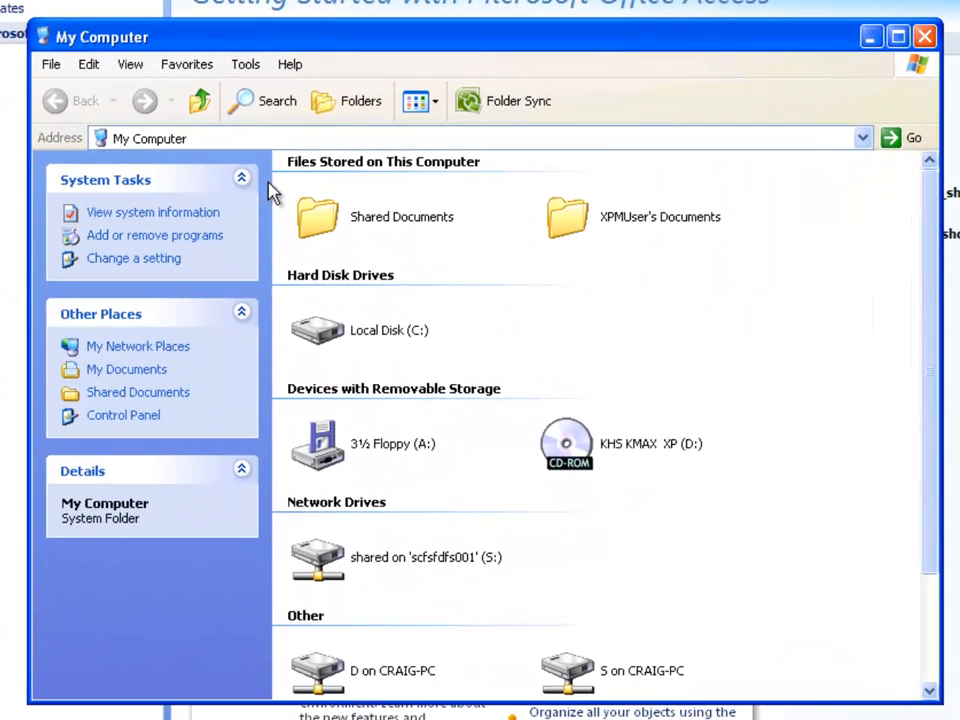
click(246, 66)
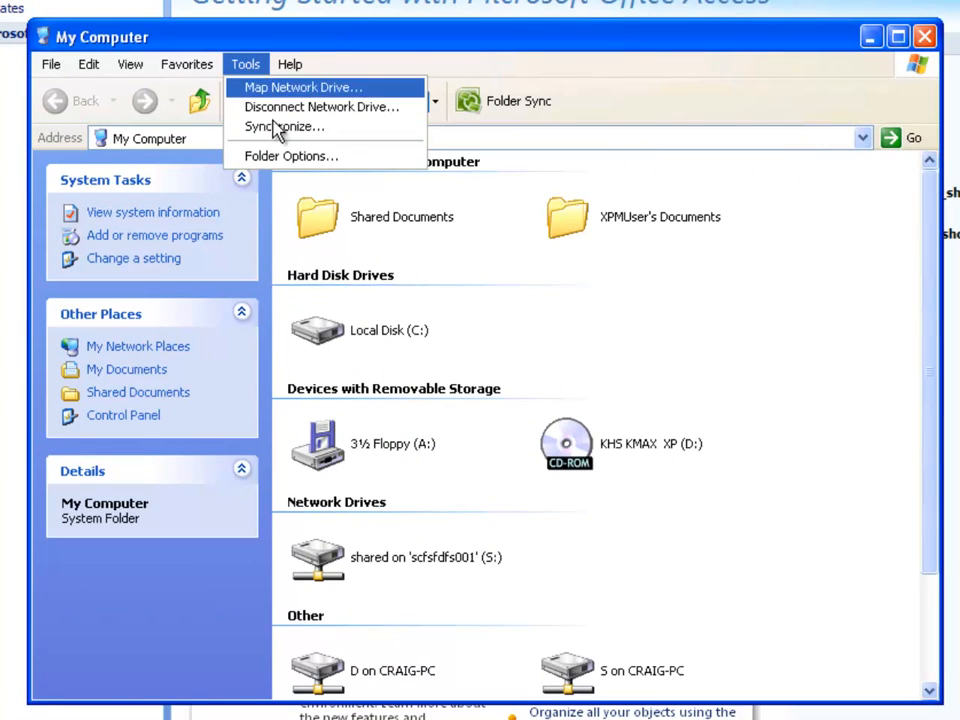
click(270, 159)
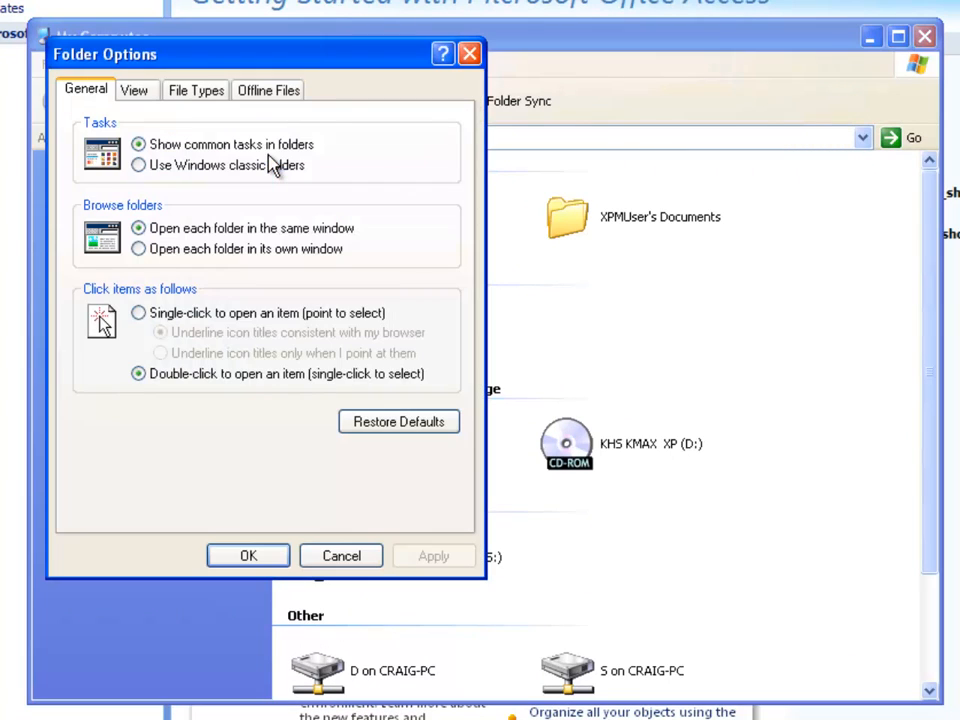
click(135, 91)
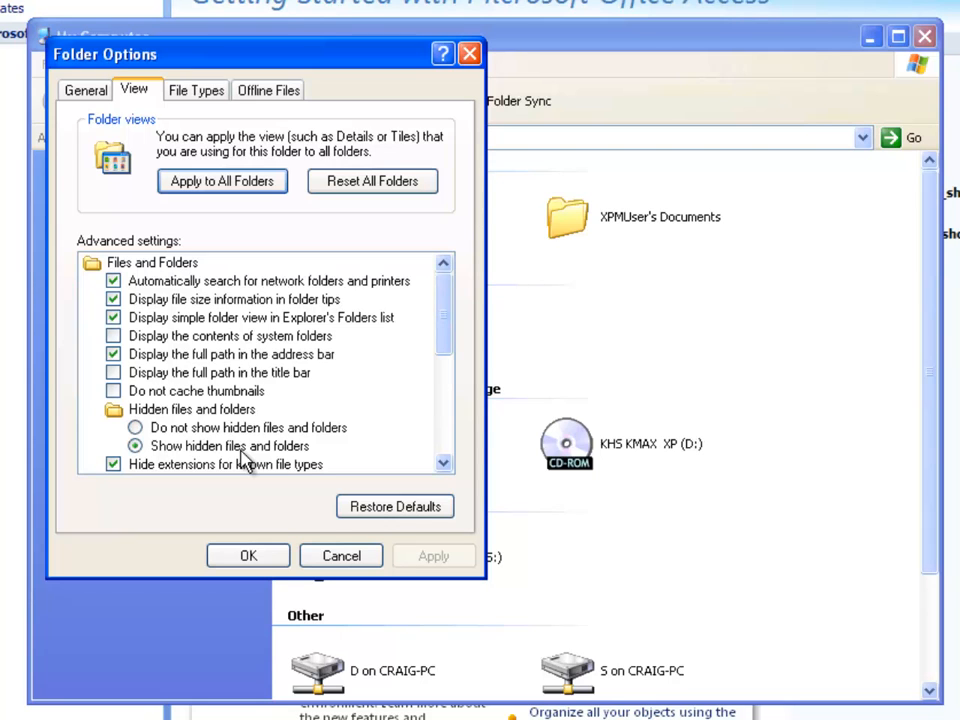
click(250, 560)
click(925, 36)
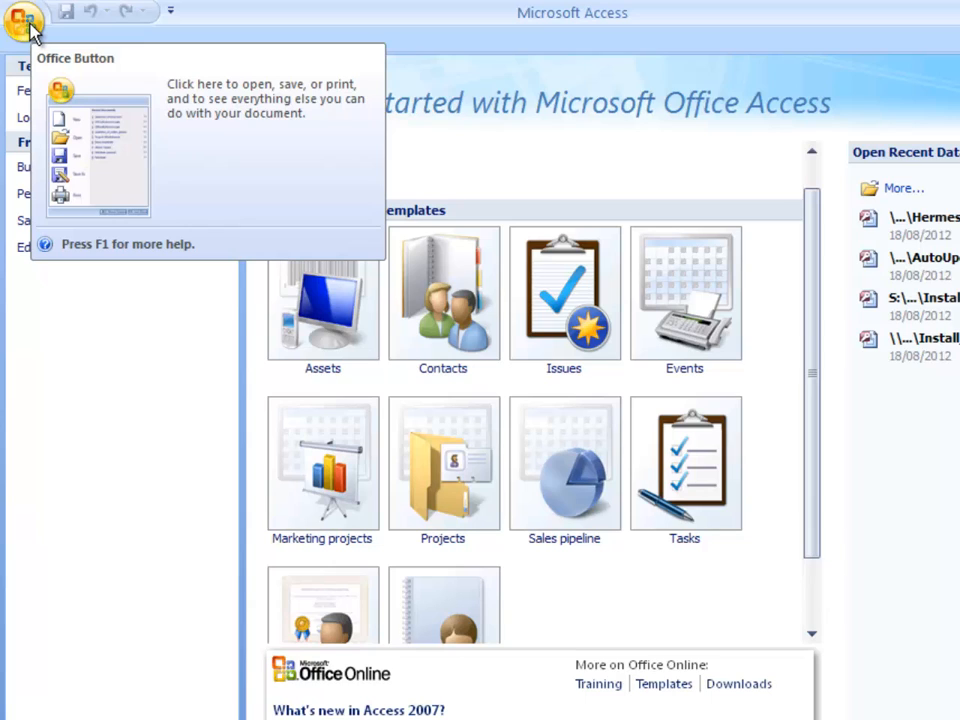
- Allow trusted locations on the network in the Trust Center's Trusted Locations settings of the Access options
click(24, 22)
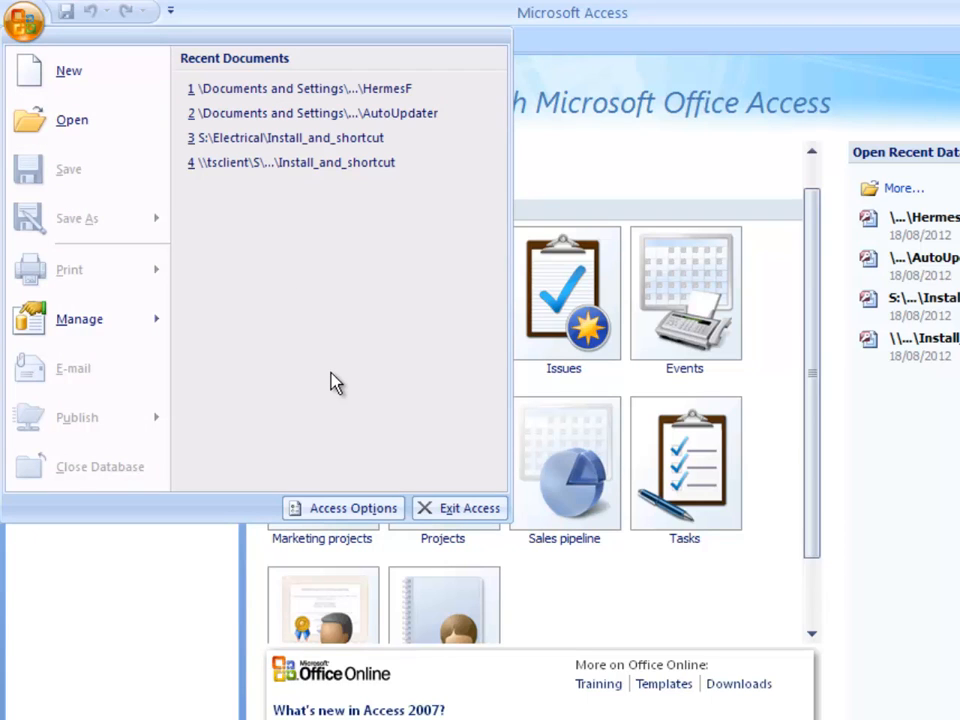
click(345, 508)
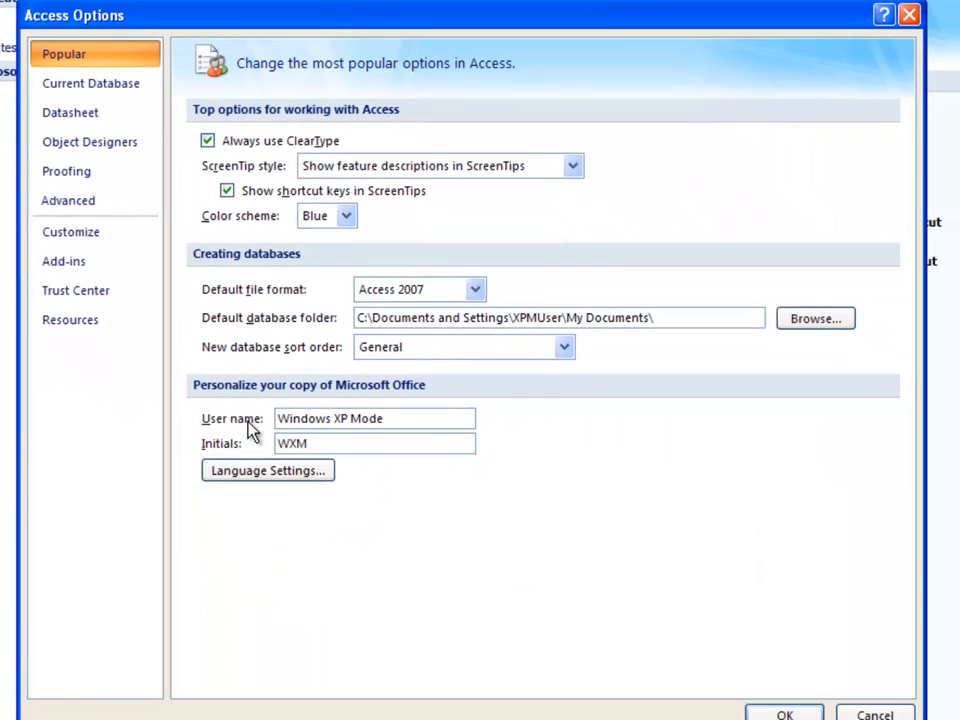
click(104, 300)
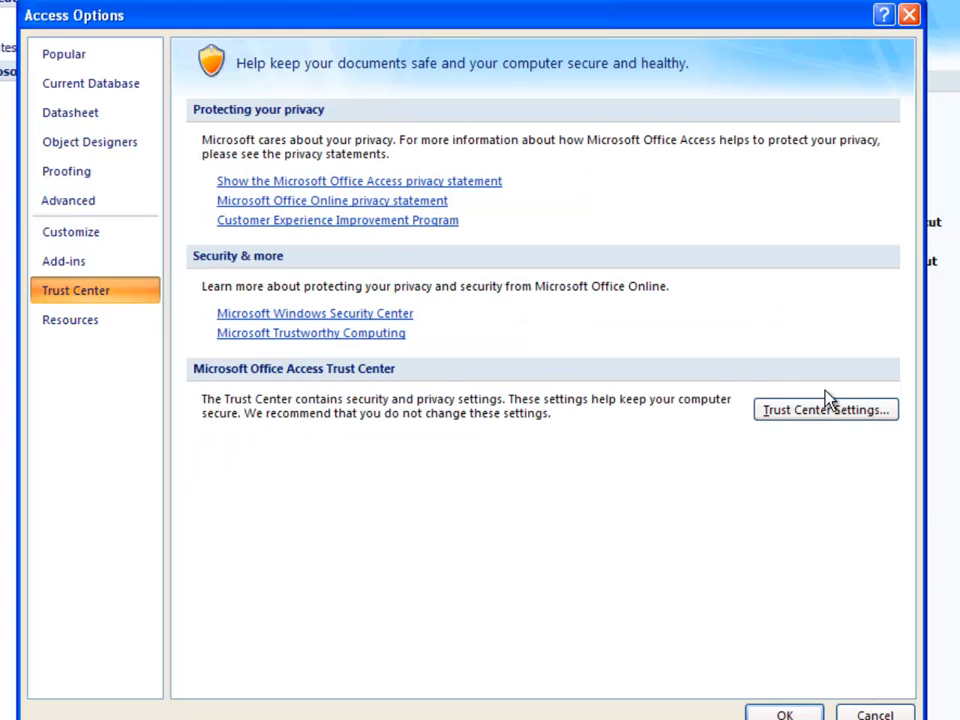
click(849, 412)
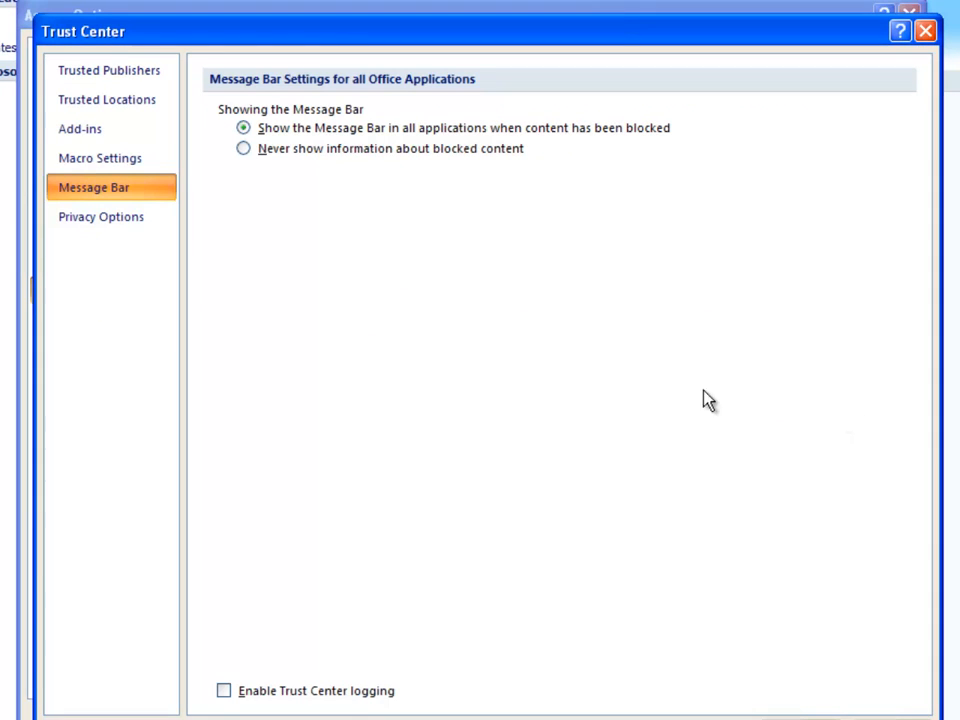
click(138, 104)
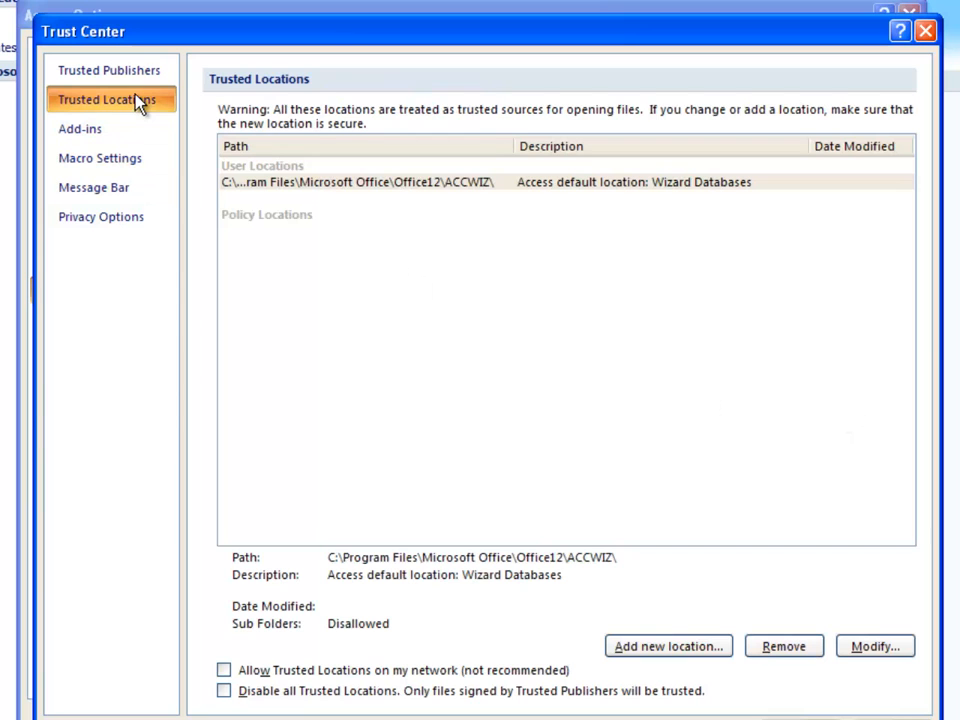
click(368, 678)
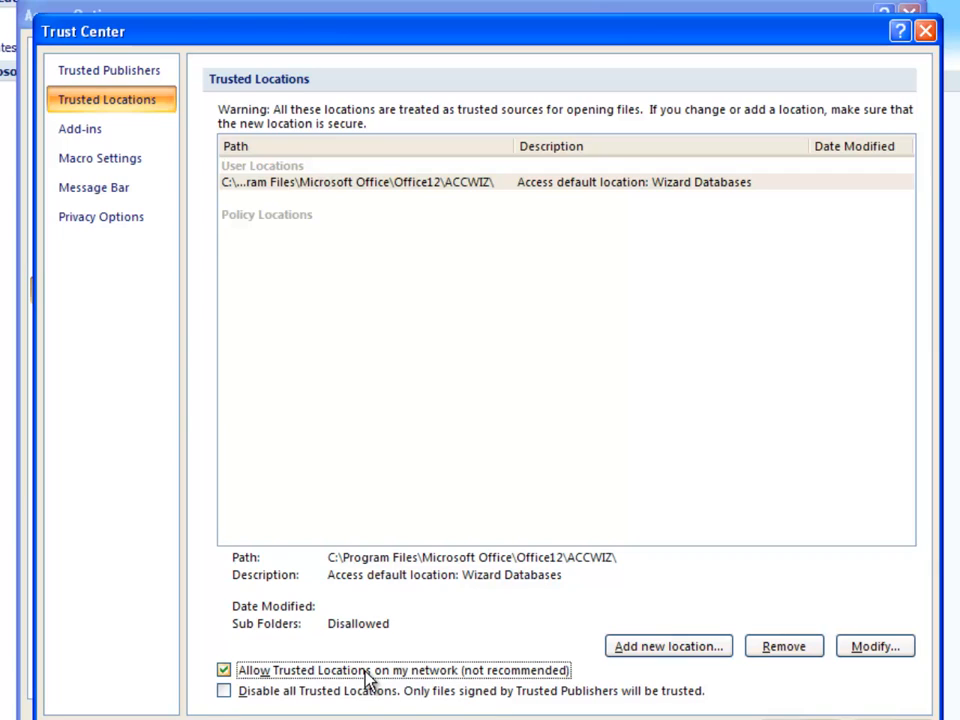
- Add the Electrical folder on the shared S: drive as a new trusted location
click(660, 648)
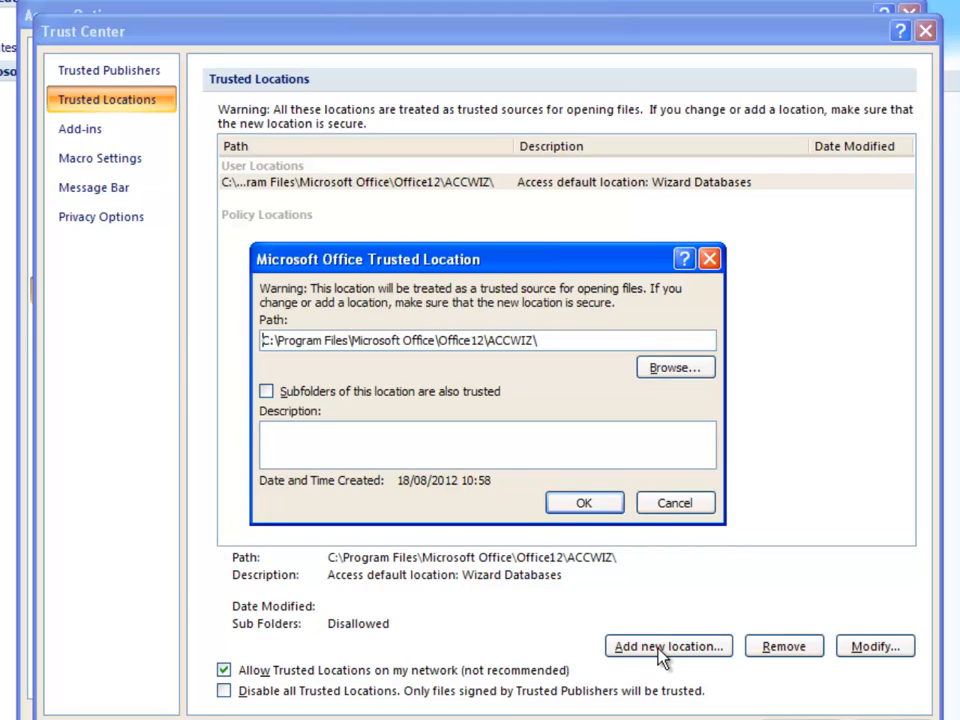
click(674, 369)
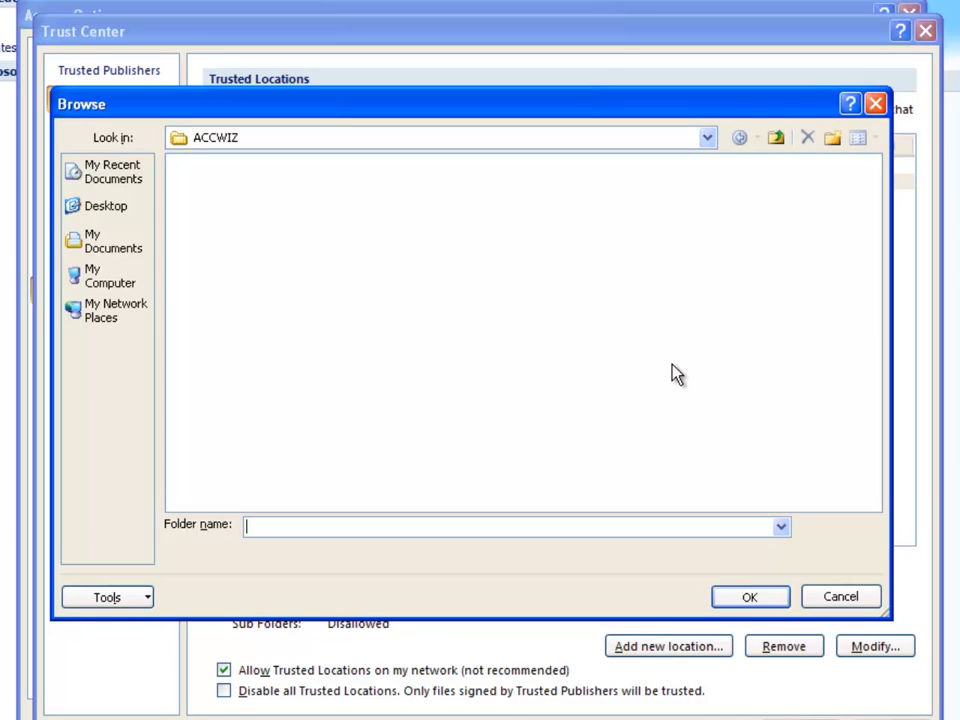
click(100, 285)
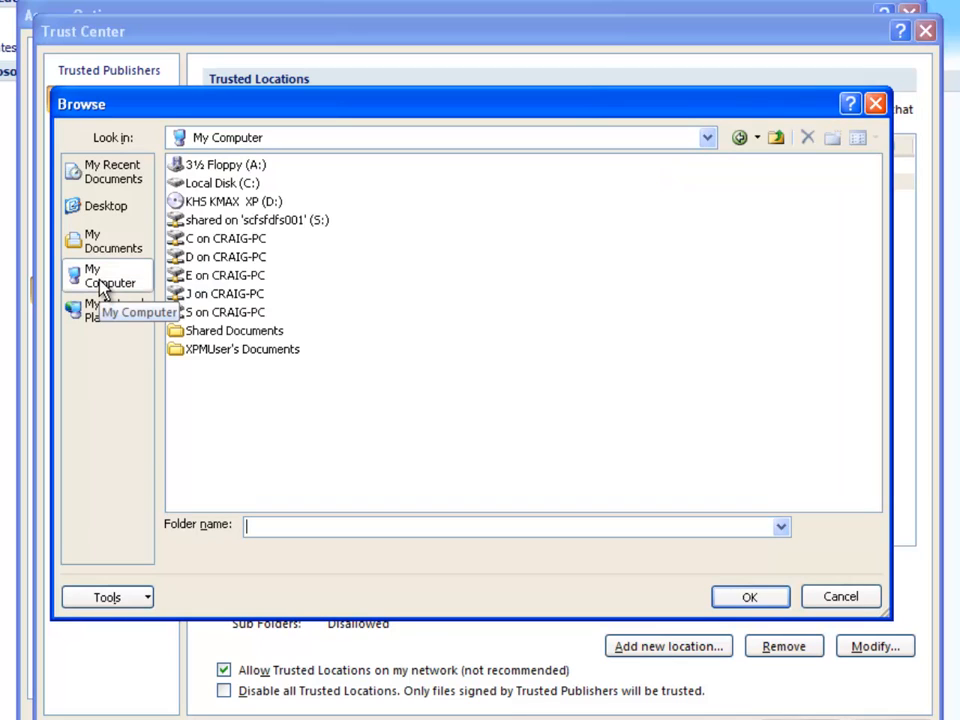
double_click(200, 222)
click(208, 258)
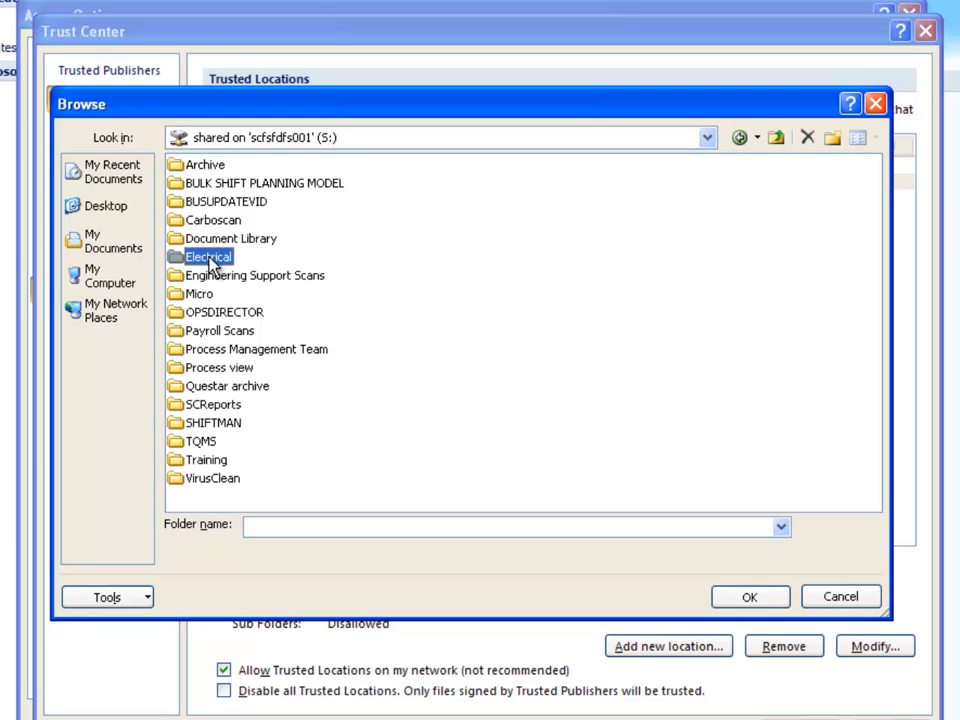
double_click(210, 259)
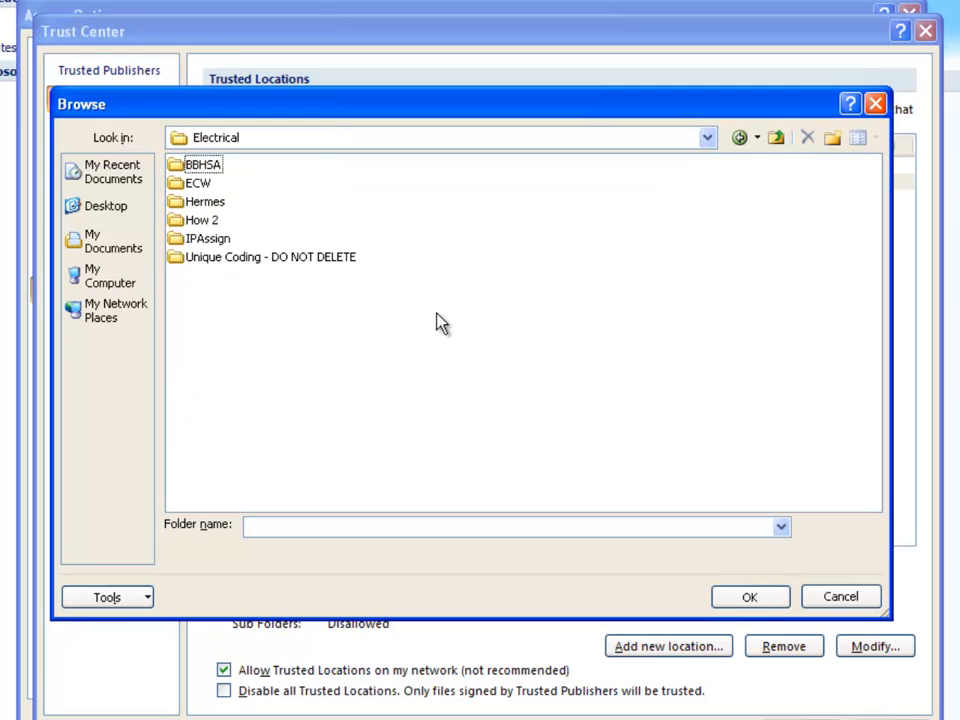
click(767, 603)
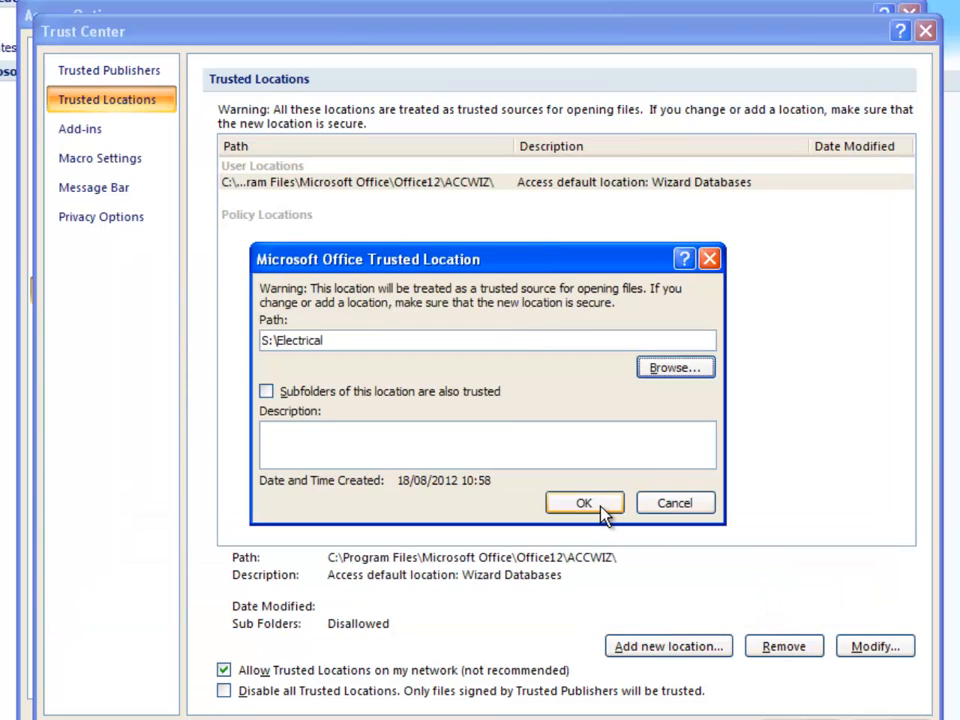
click(604, 510)
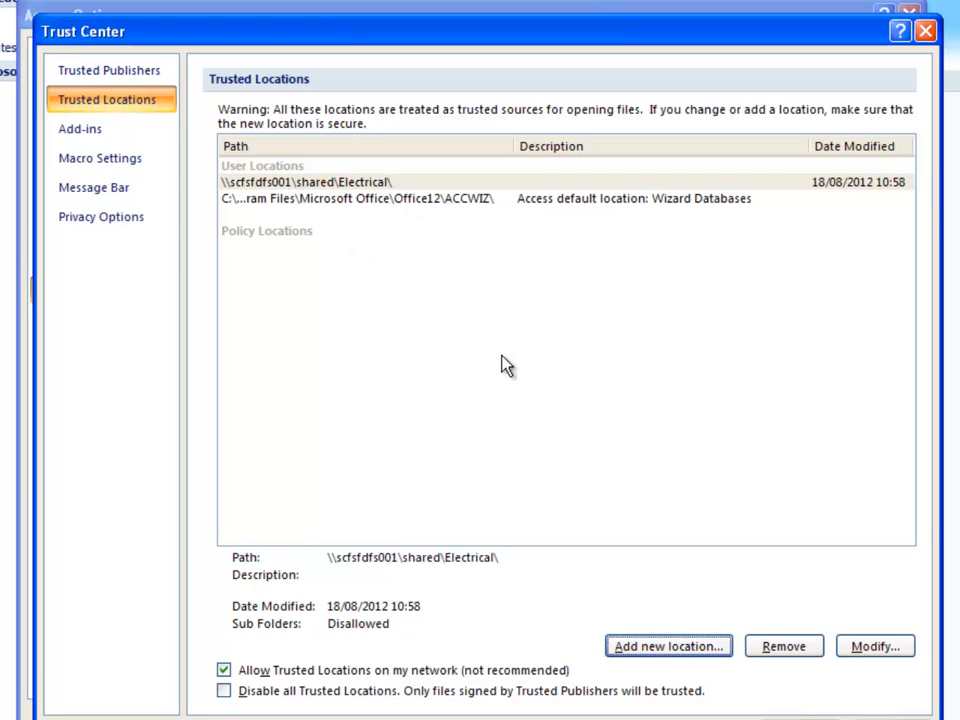
- Add C:\Documents and Settings\XPMUser\Application Data\Microsoft\Hermes as a trusted location and accept the Trust Center and Access options
click(689, 648)
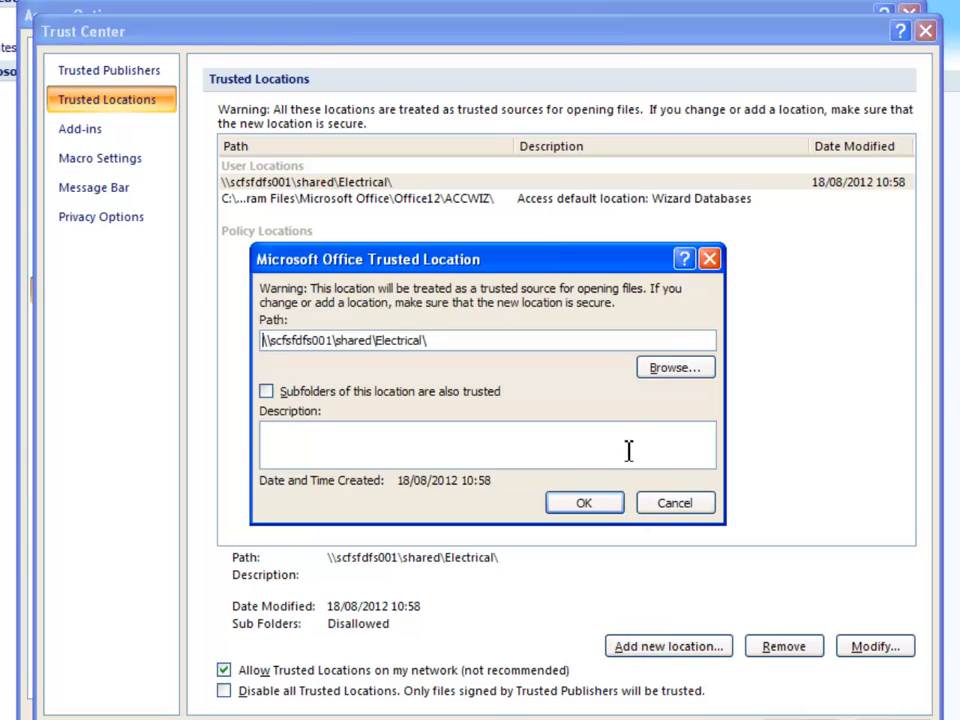
click(663, 376)
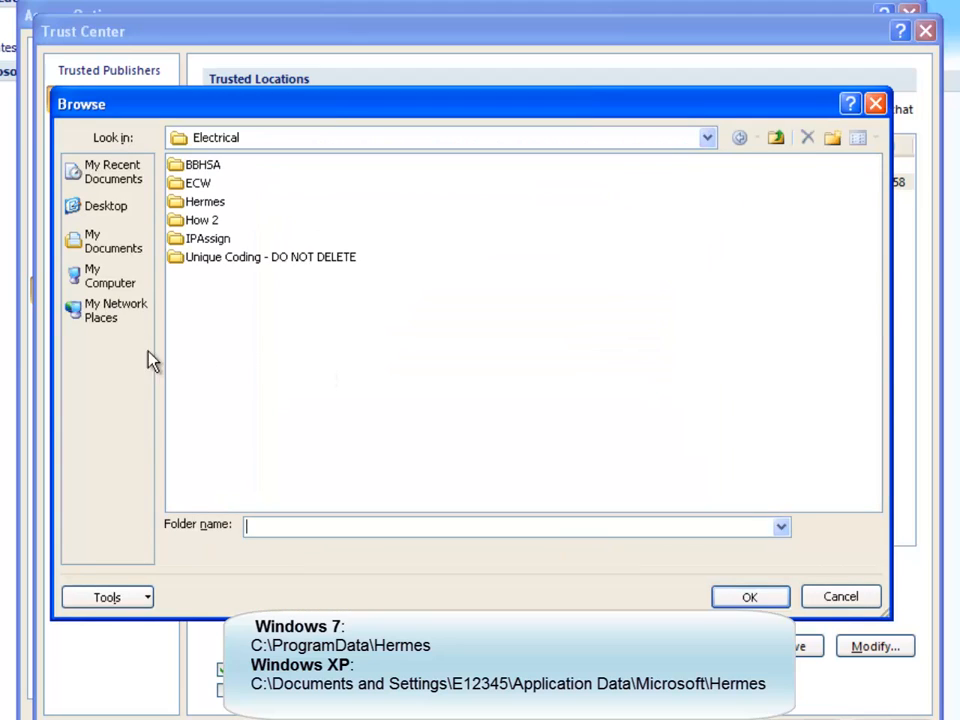
click(121, 287)
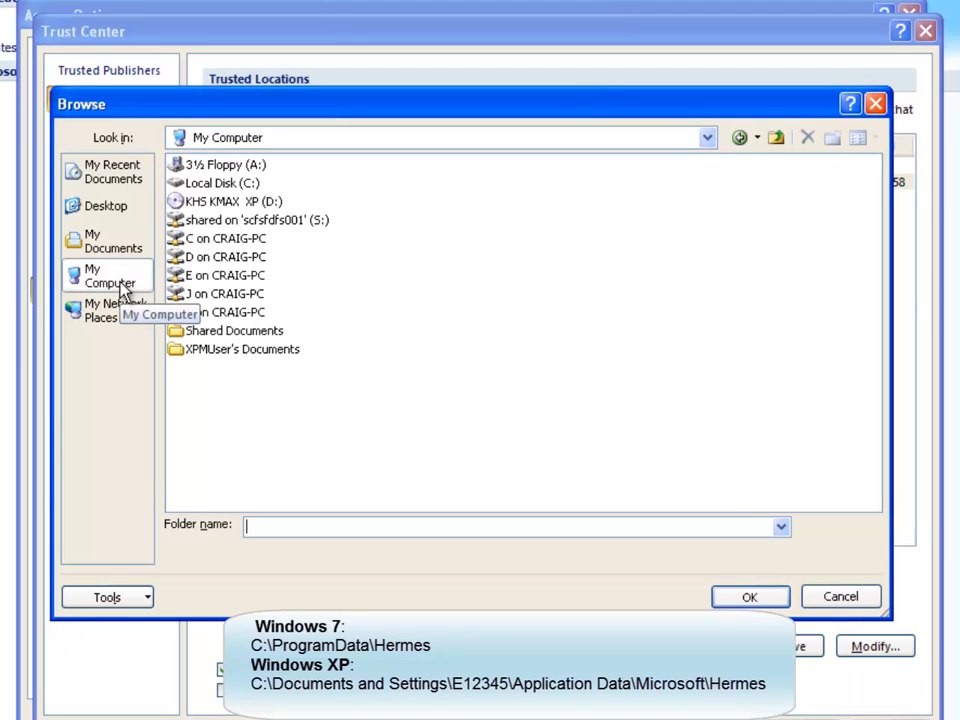
double_click(208, 185)
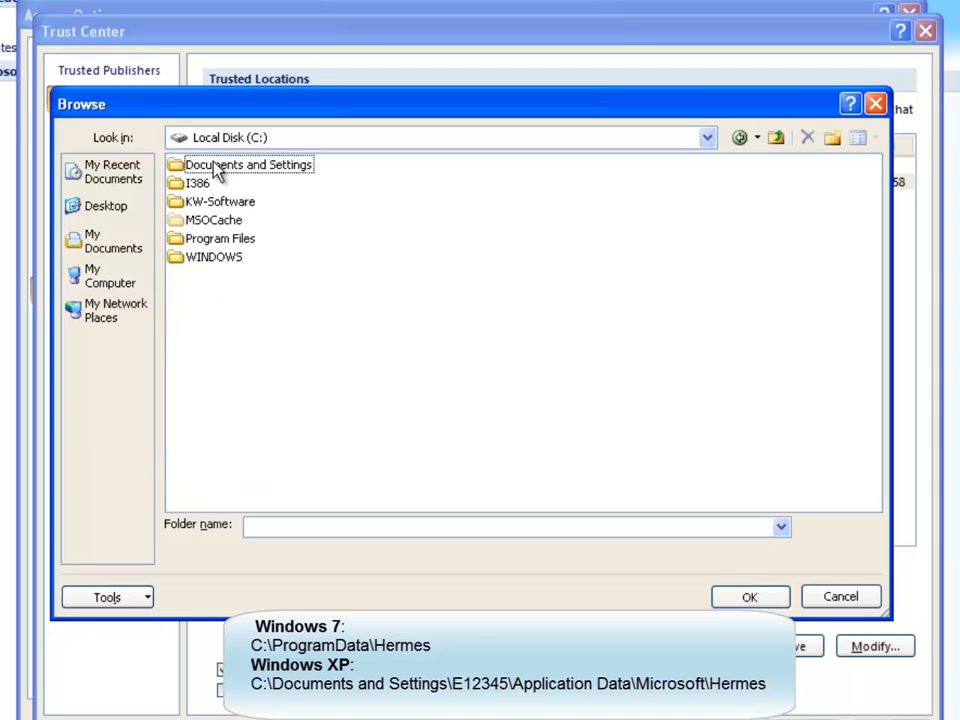
double_click(214, 166)
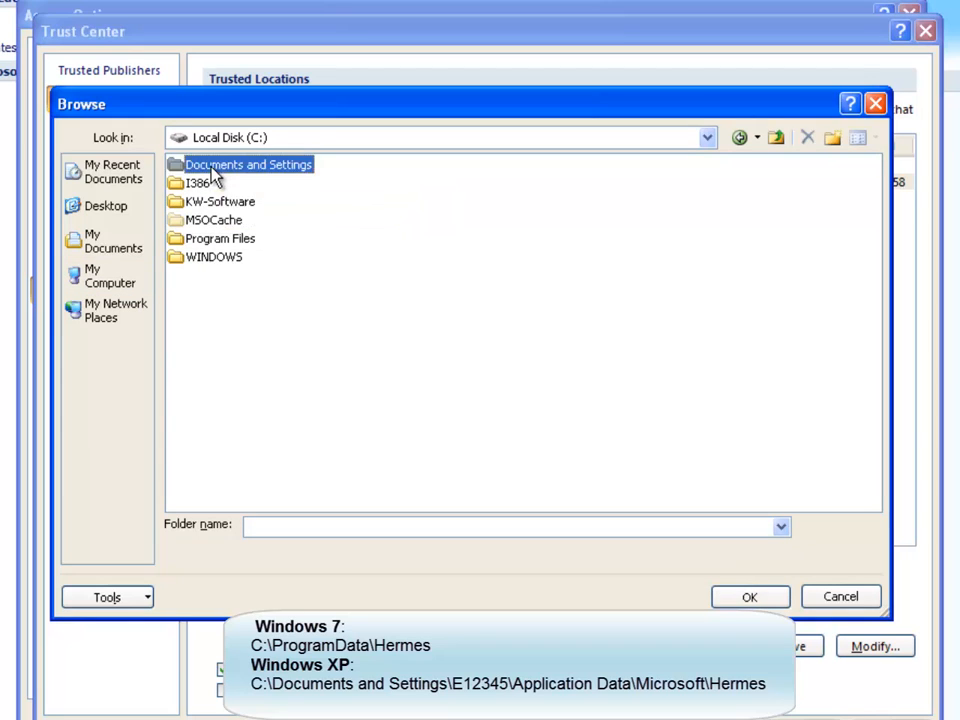
click(215, 222)
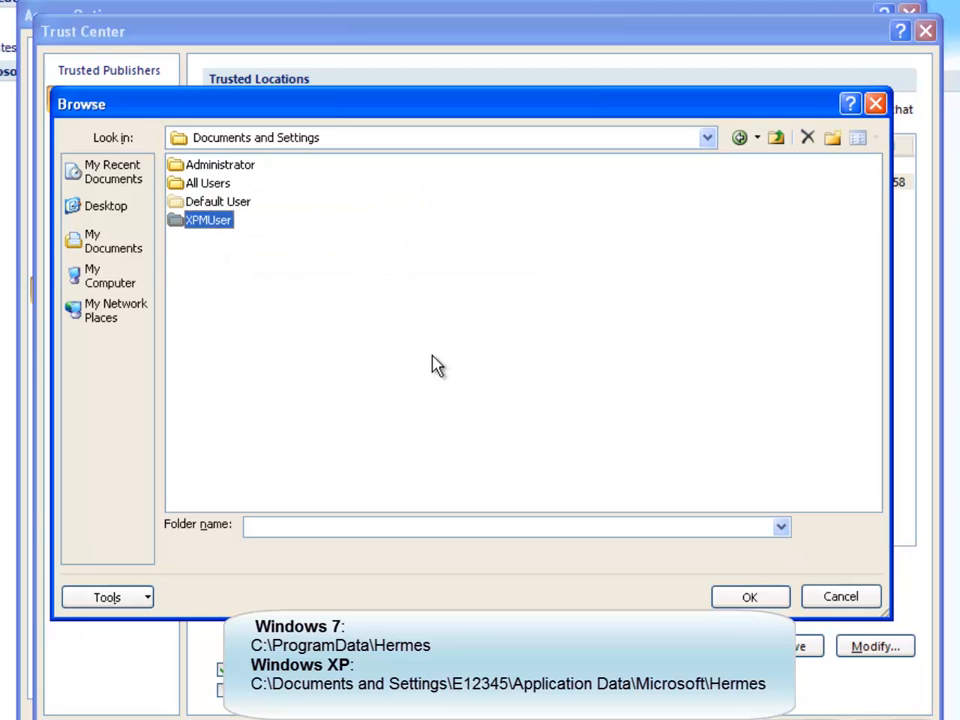
double_click(196, 222)
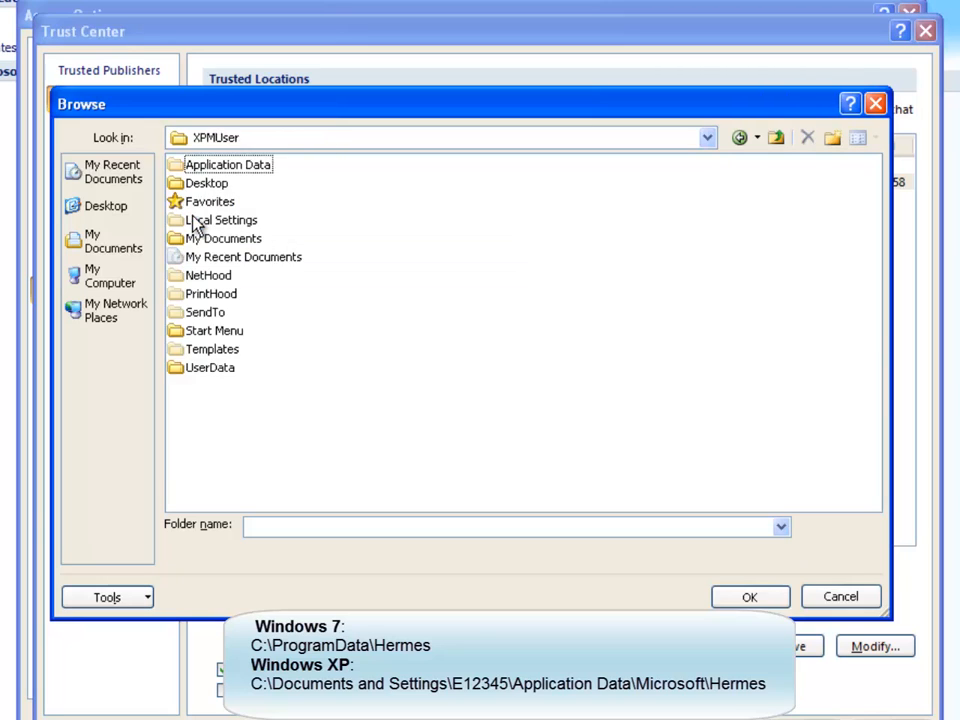
click(264, 174)
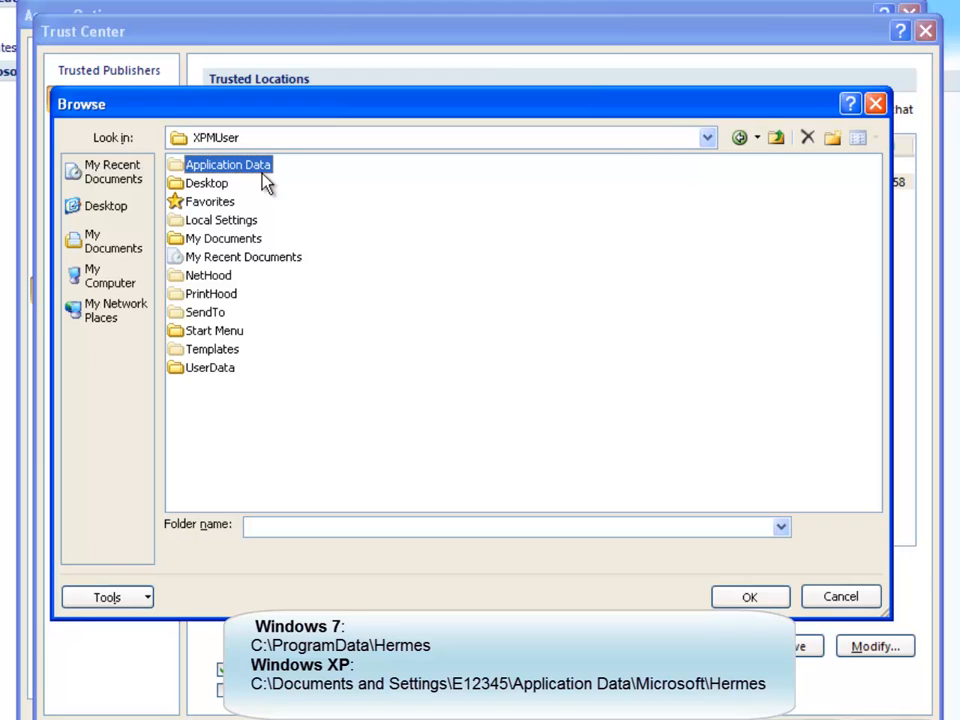
double_click(264, 181)
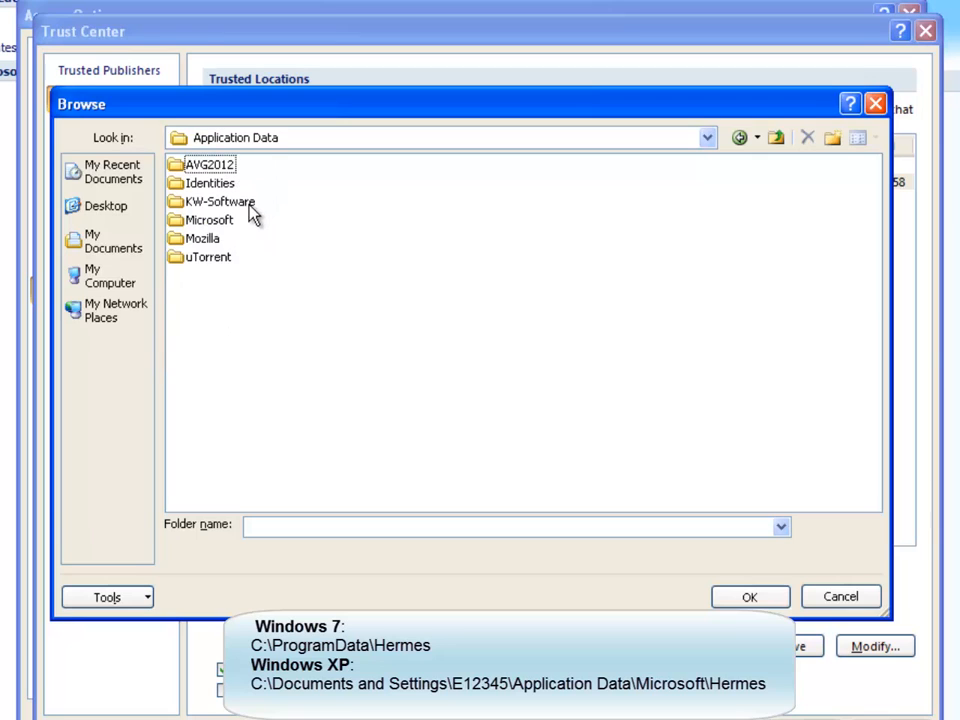
double_click(210, 220)
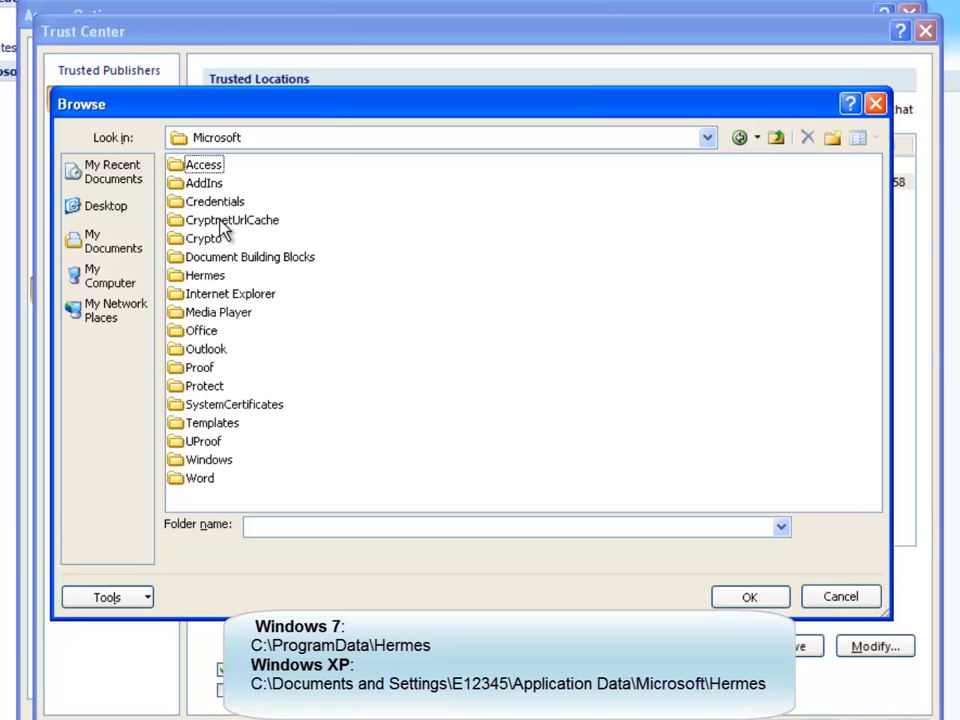
double_click(215, 277)
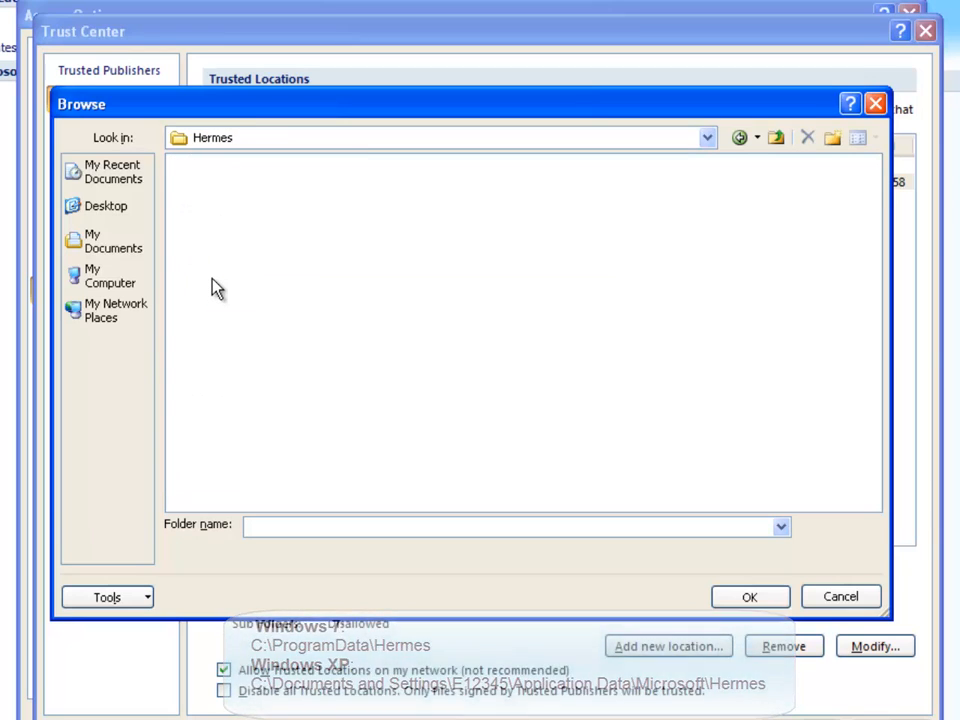
click(750, 597)
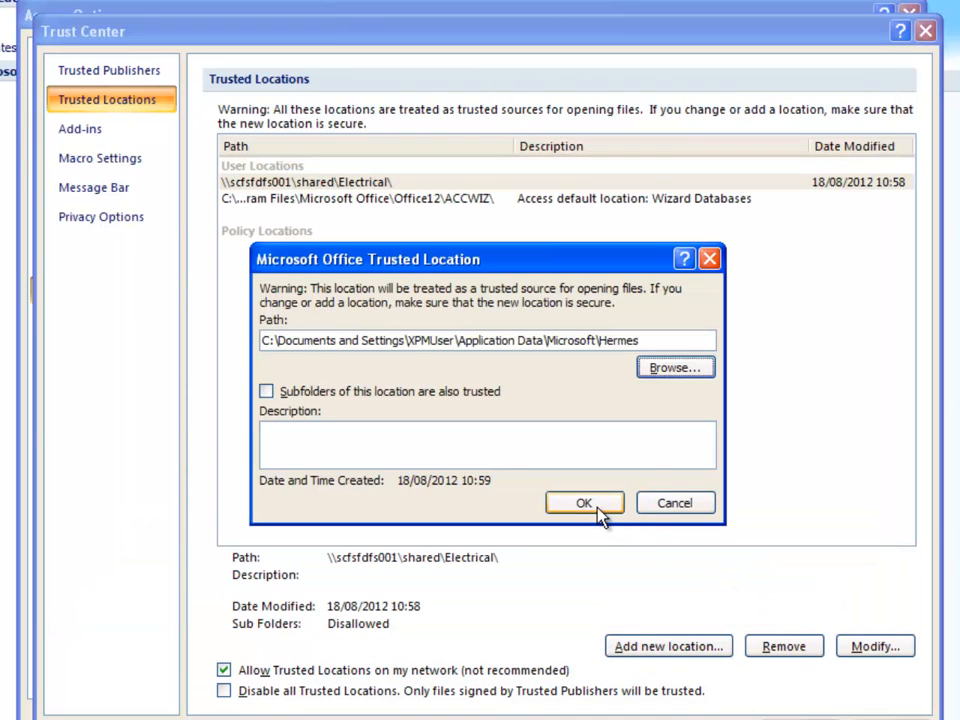
click(598, 507)
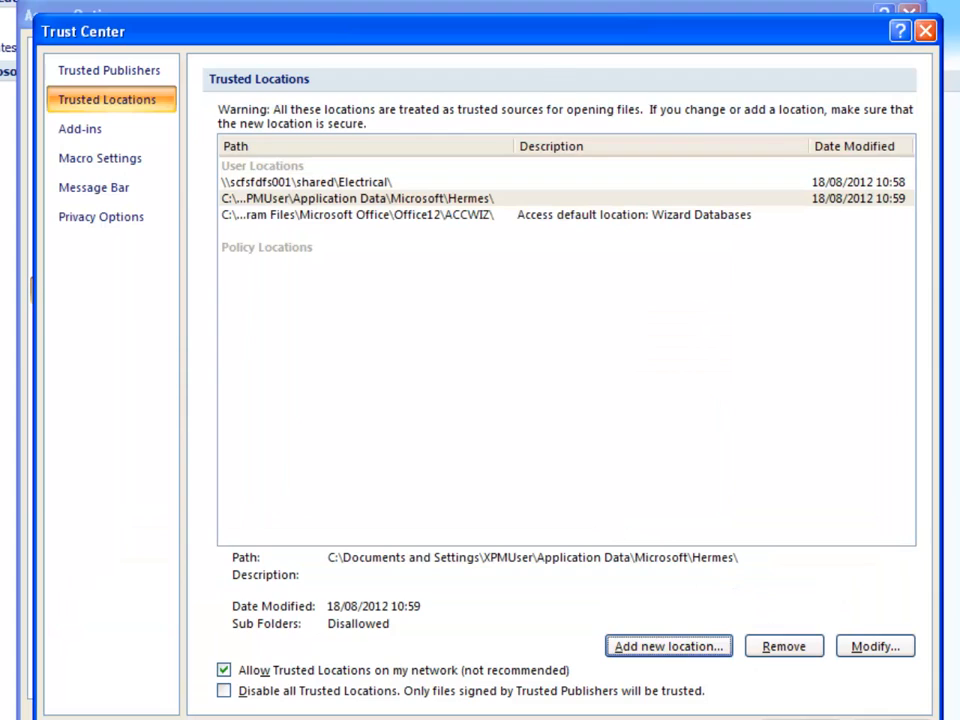
click(782, 711)
click(782, 711)
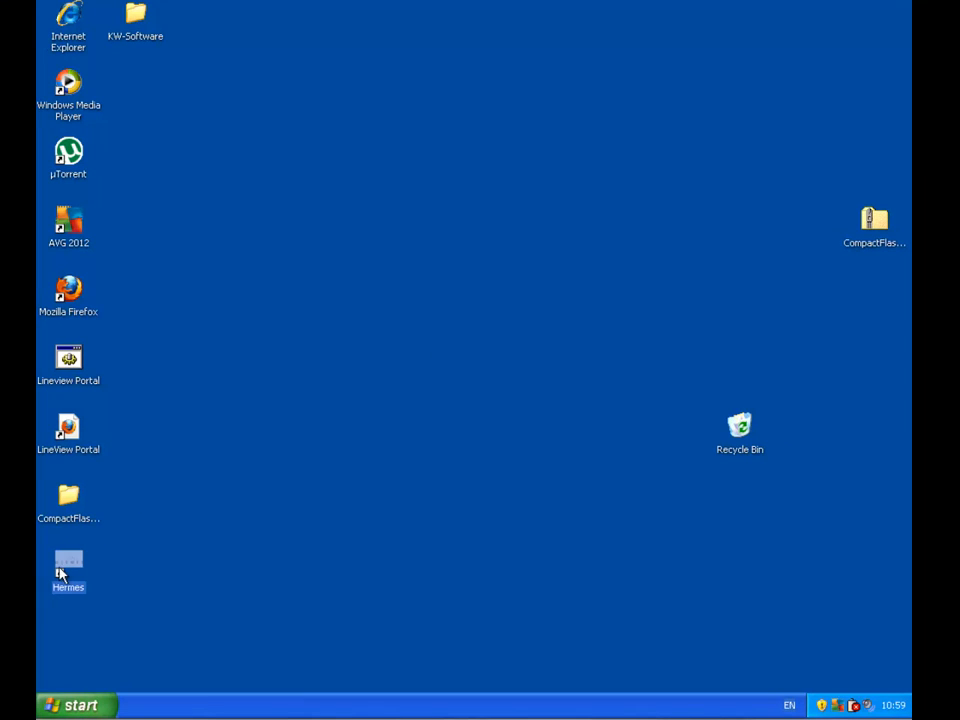
- Start Hermes from its desktop shortcut and enter the account password in the logon dialog
double_click(62, 574)
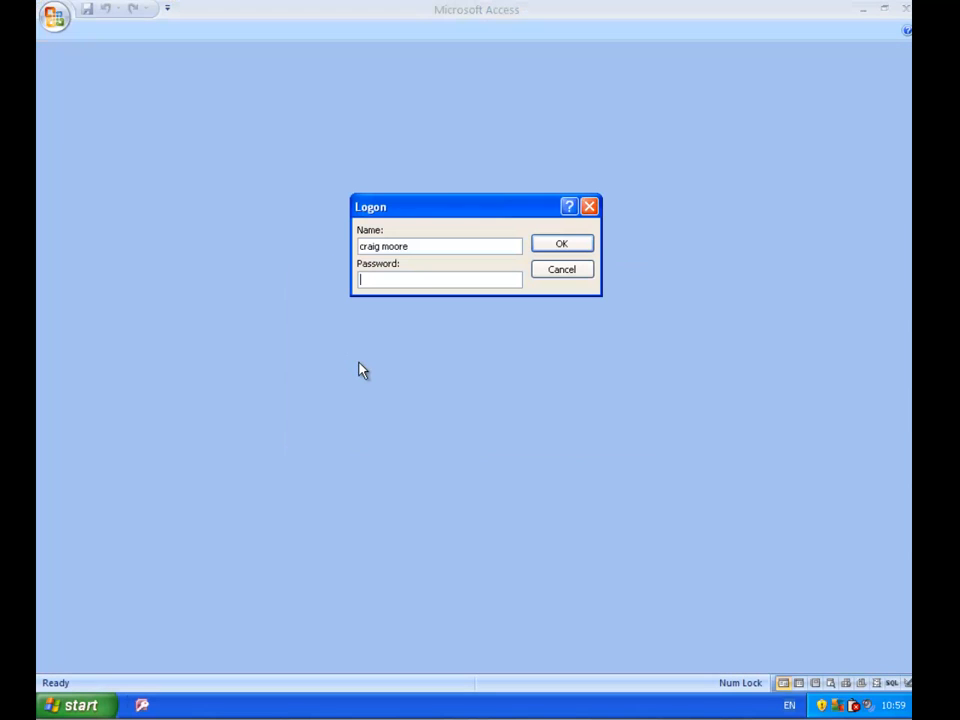
text(*******)
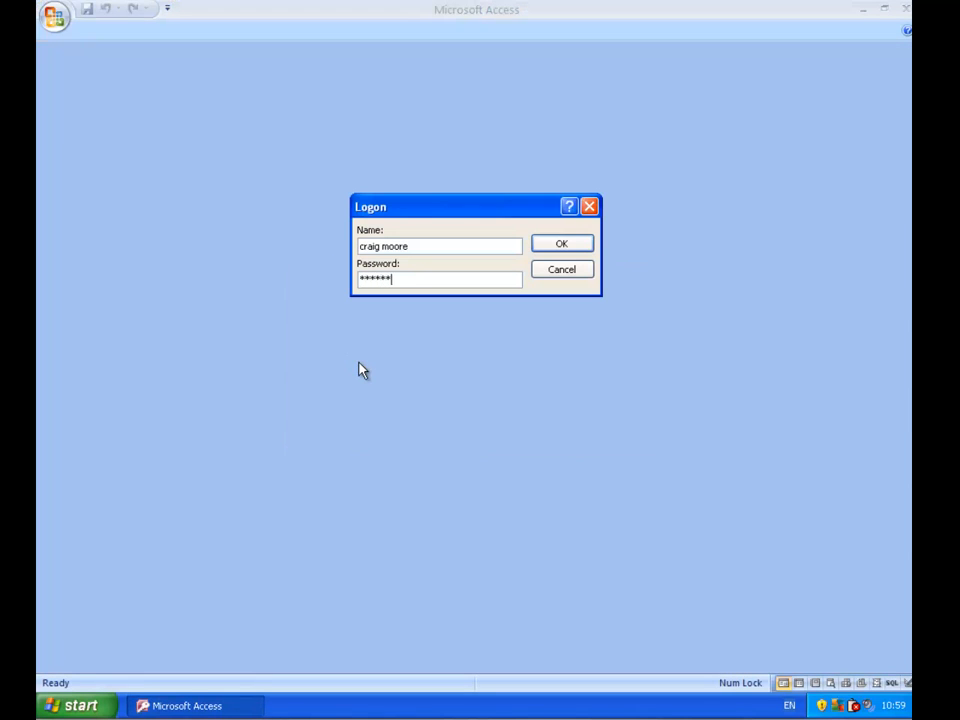